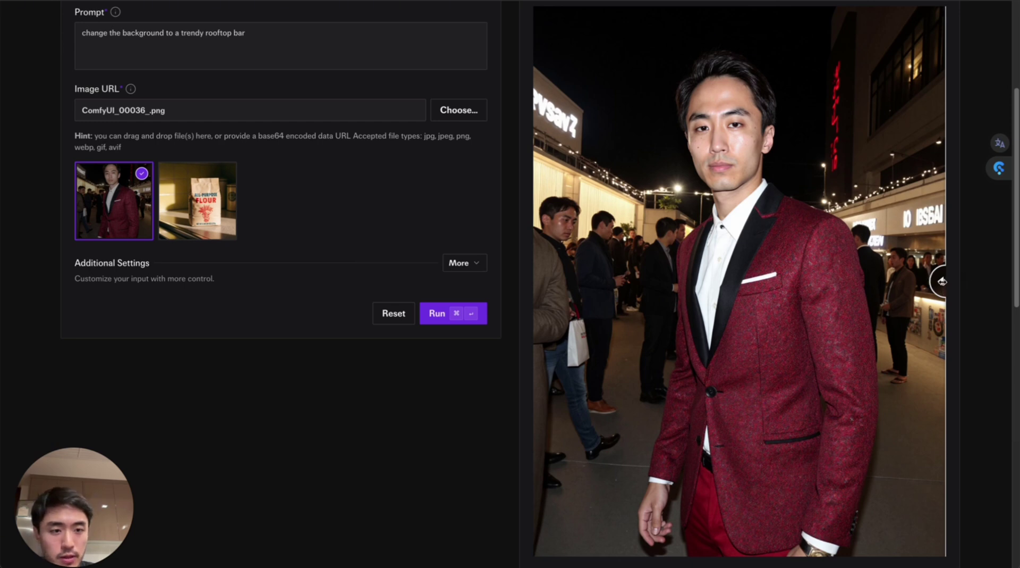
Step: Compare the original and edited photos for the rooftop bar, playboy mansion and white suit prompts using the before/after slider
left_click_drag(939, 280, 191, 296)
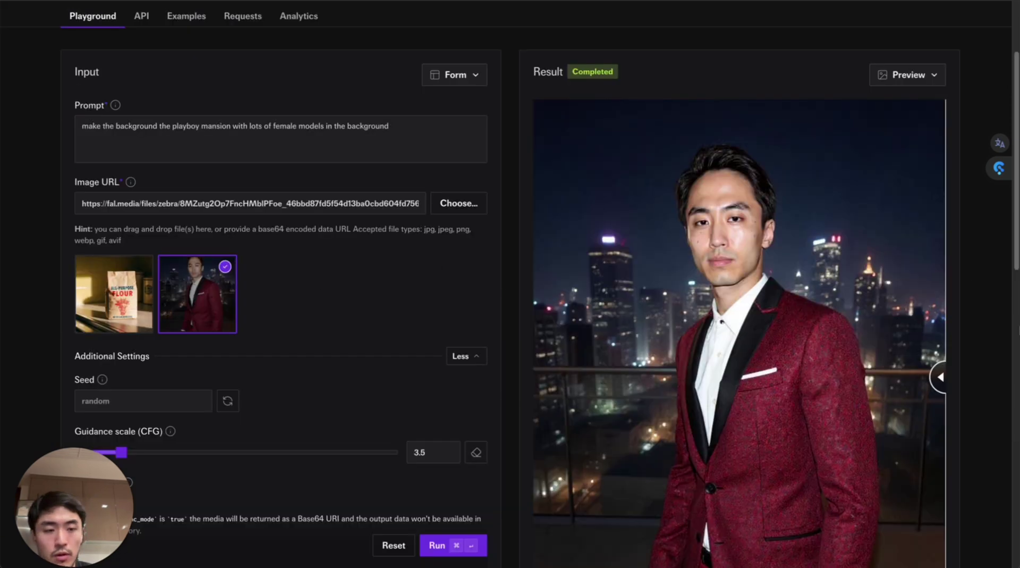
scroll(940, 334, "down", 1)
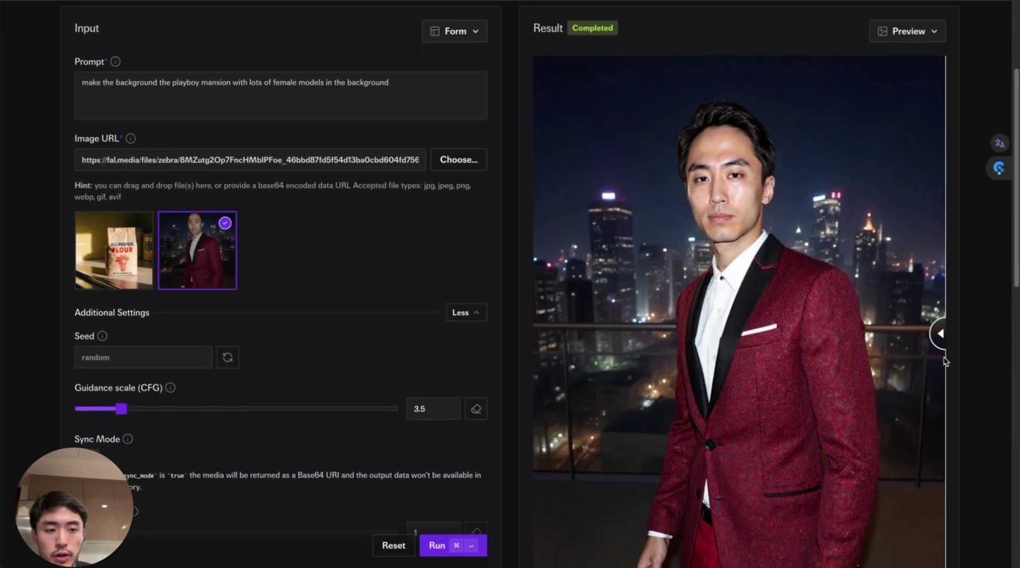
left_click_drag(939, 334, 439, 332)
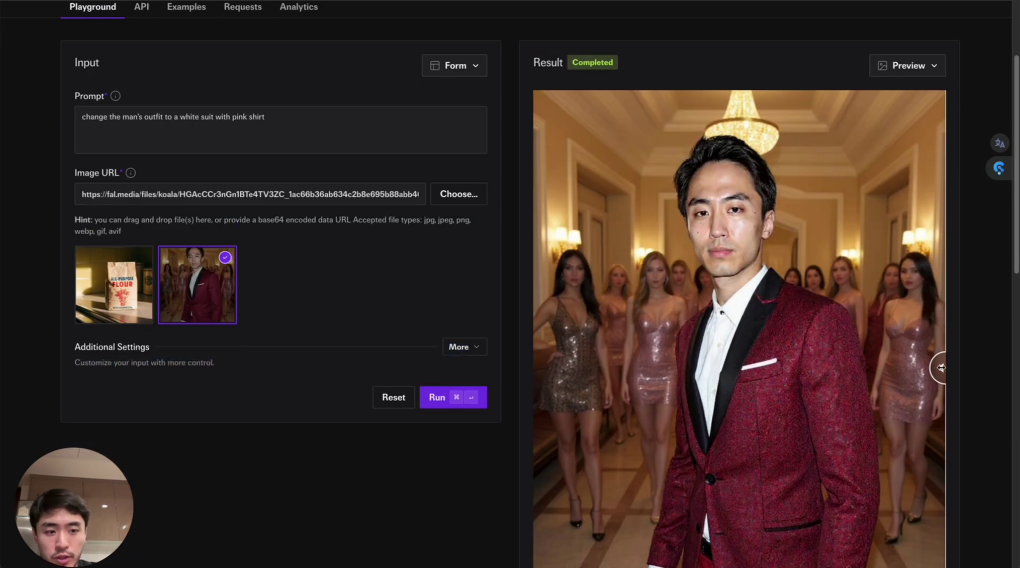
scroll(942, 366, "down", 2)
scroll(942, 366, "down", 1)
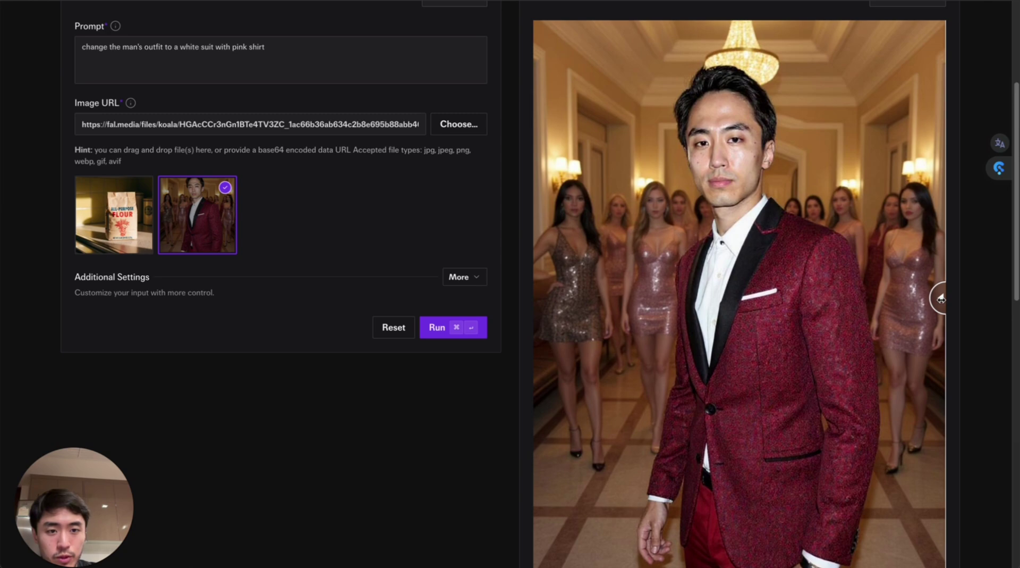
left_click_drag(938, 299, 383, 298)
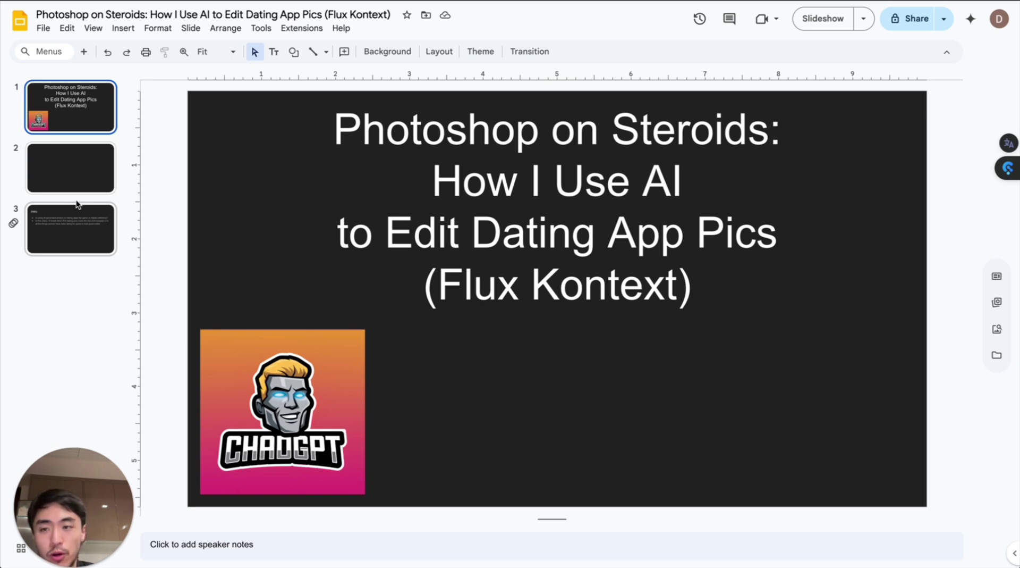
Step: Switch to the Google Slides presentation and show its second slide
left_click(74, 186)
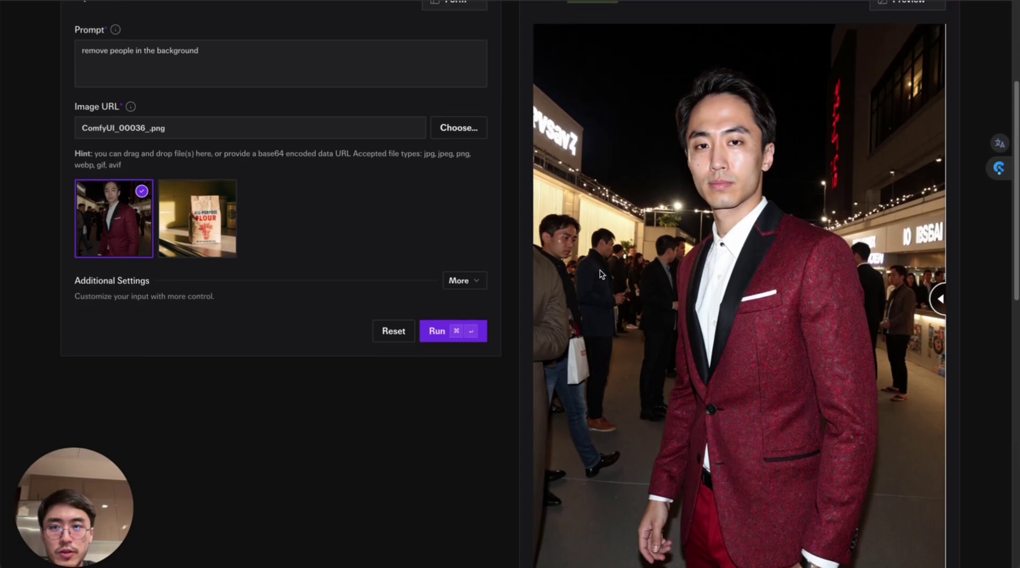
Step: Compare the original photo with the result of "remove people in the background" using the before/after slider
scroll(601, 275, "down", 1)
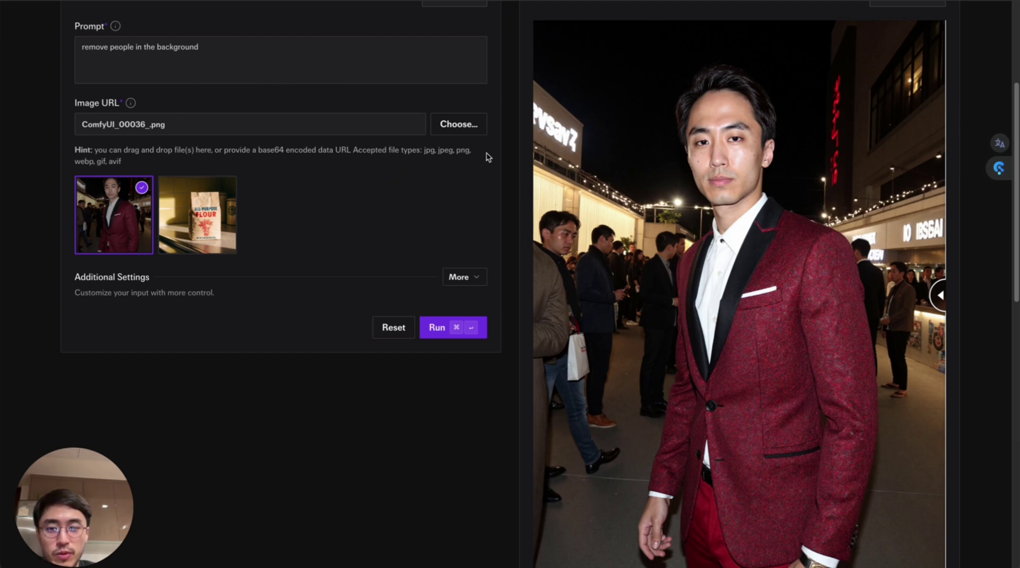
left_click_drag(936, 298, 379, 291)
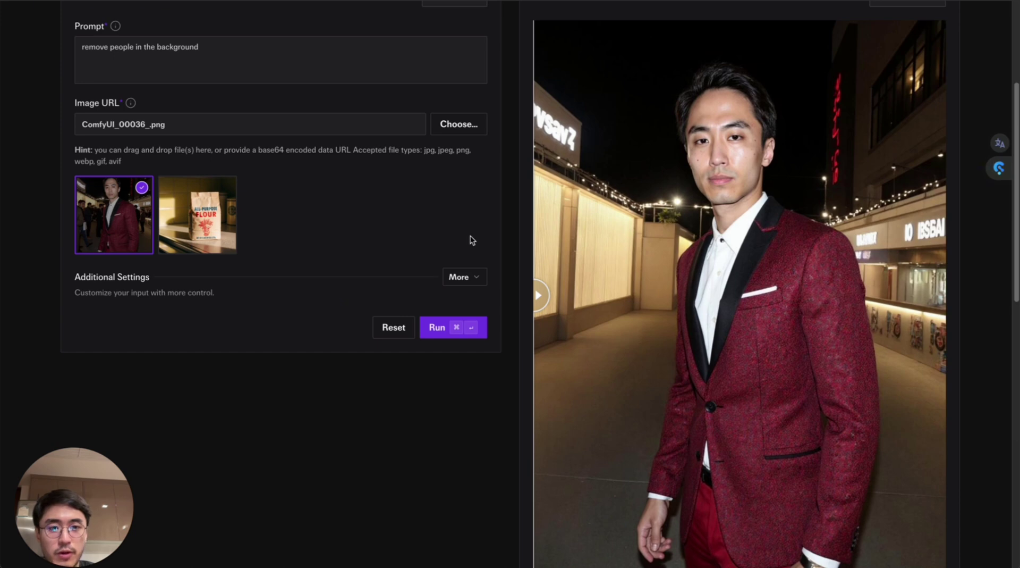
scroll(449, 261, "up", 1)
scroll(449, 264, "down", 2)
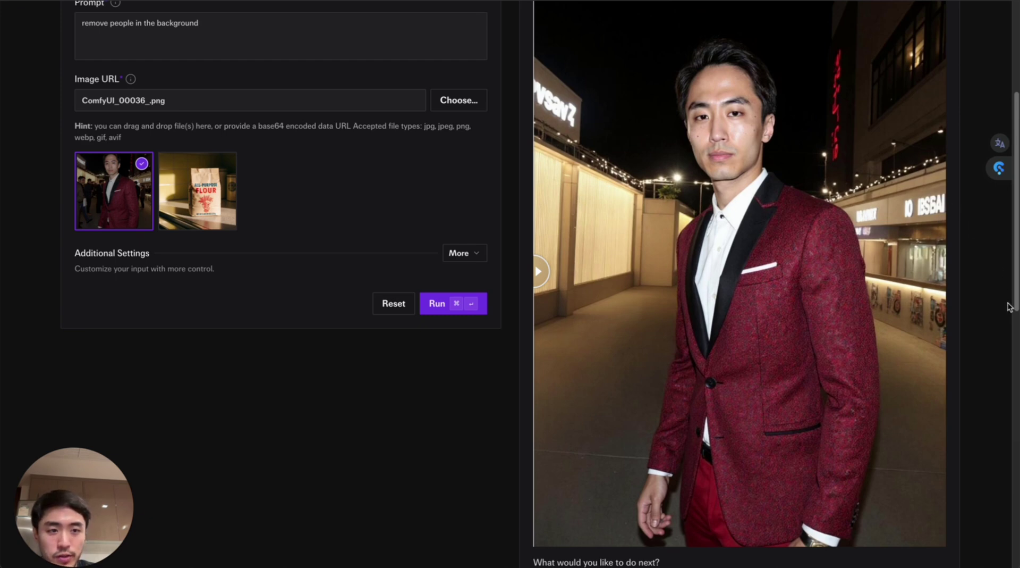
Step: Reuse the output with the background people removed as the new input image
scroll(1009, 303, "down", 3)
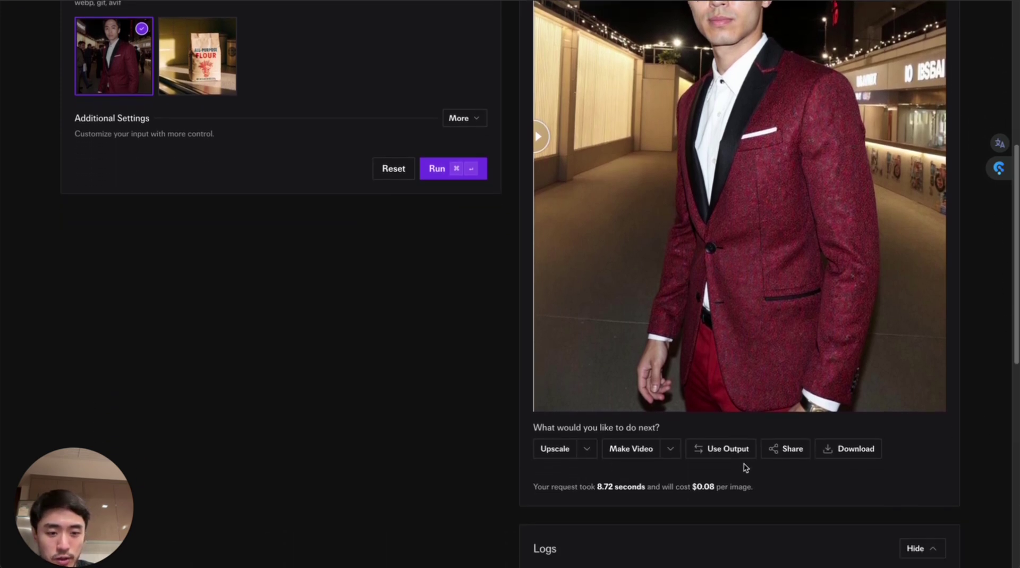
left_click(732, 456)
scroll(458, 348, "up", 5)
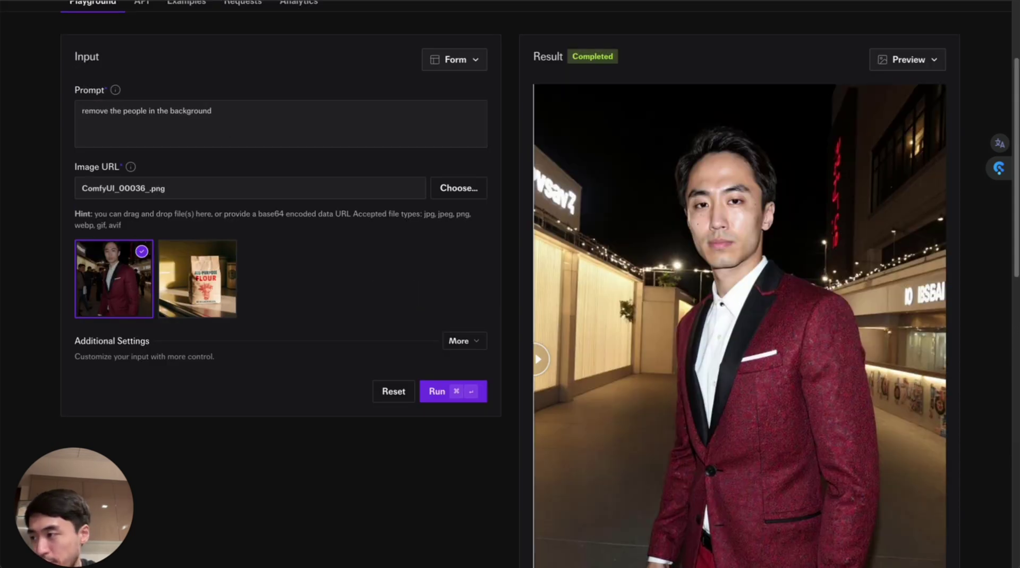
Step: Replace the prompt with "make the store signs say Velvet Theory, NEON + IVY, and Studio Mirage" and run the edit
left_click(453, 132)
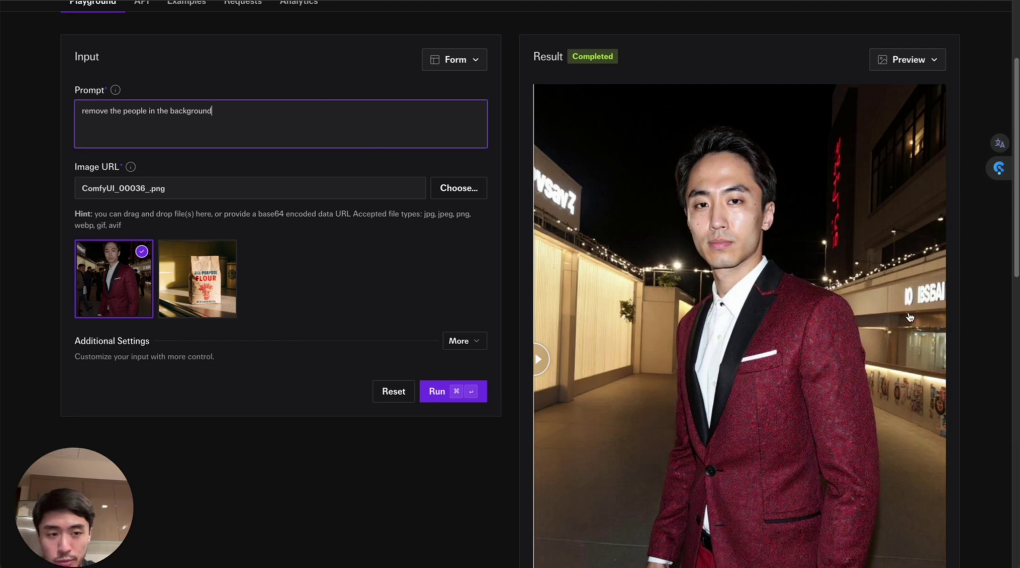
key("super+a")
type("make the store signs say Velvet Theory, NEON + IVY, and Studio Mirage")
left_click(115, 111)
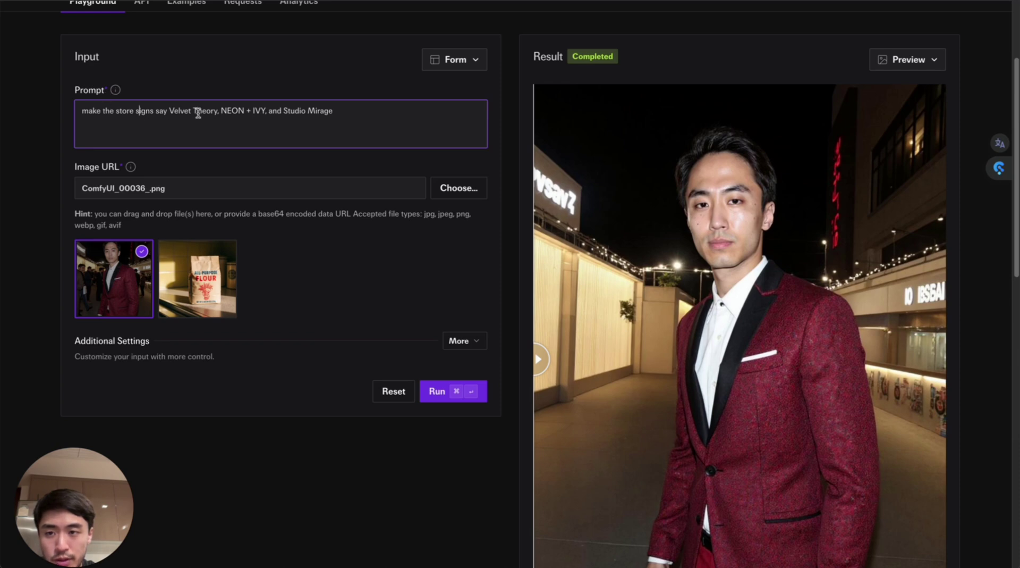
left_click(194, 111)
left_click(239, 116)
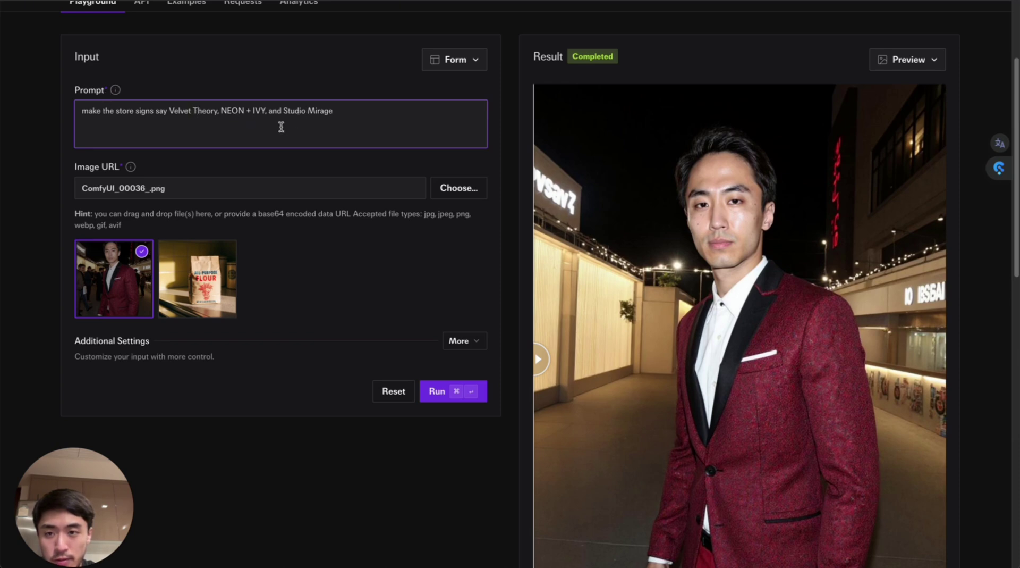
left_click(456, 391)
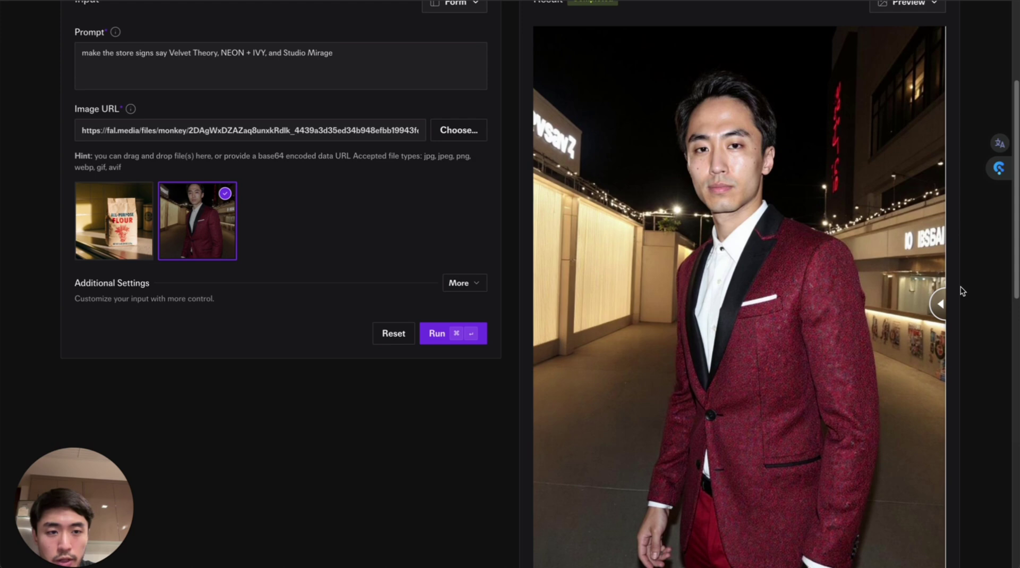
Step: Compare the store signs in the input photo and the new result using the before/after slider
left_click_drag(942, 304, 255, 303)
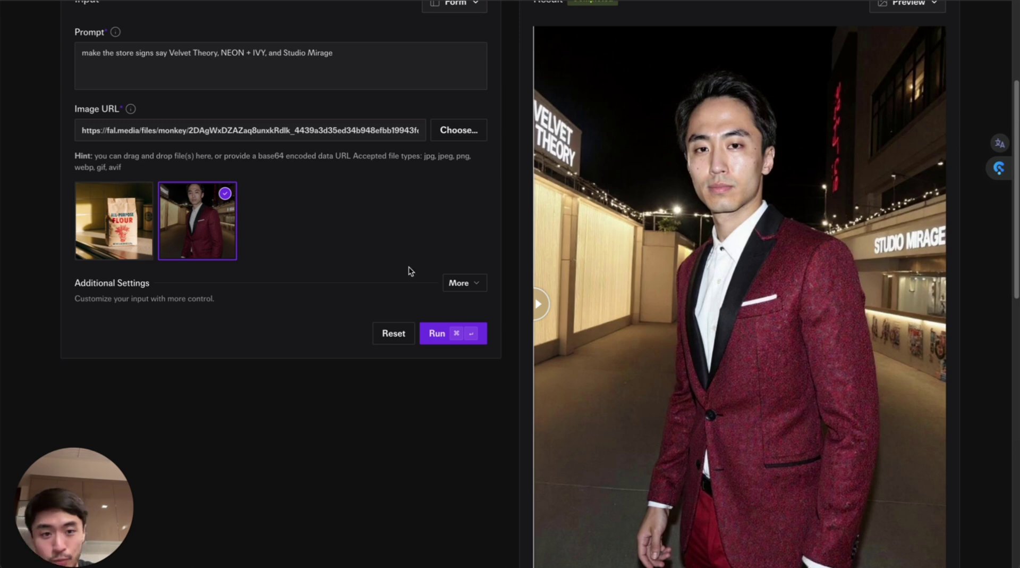
scroll(411, 272, "down", 1)
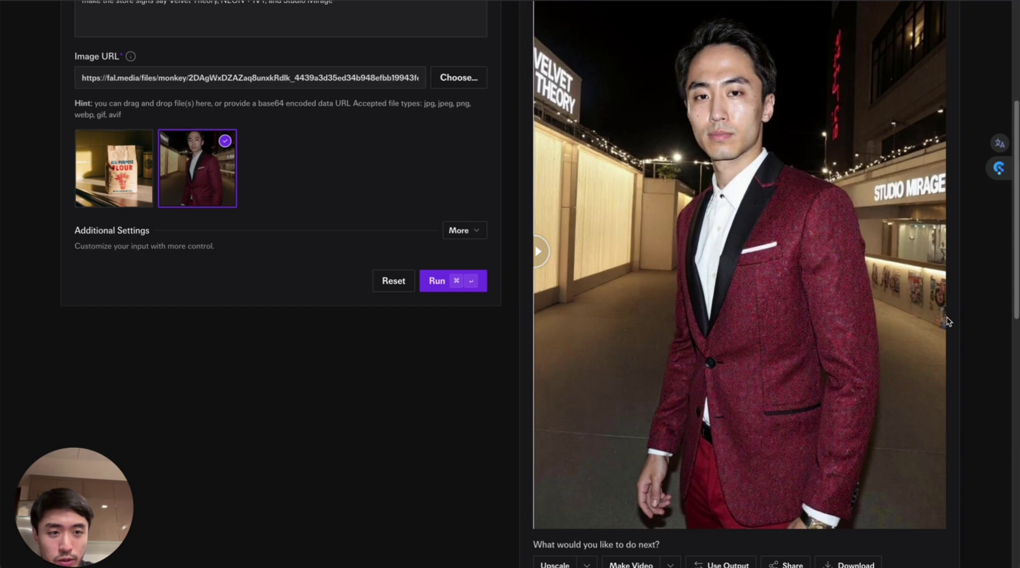
scroll(904, 287, "up", 2)
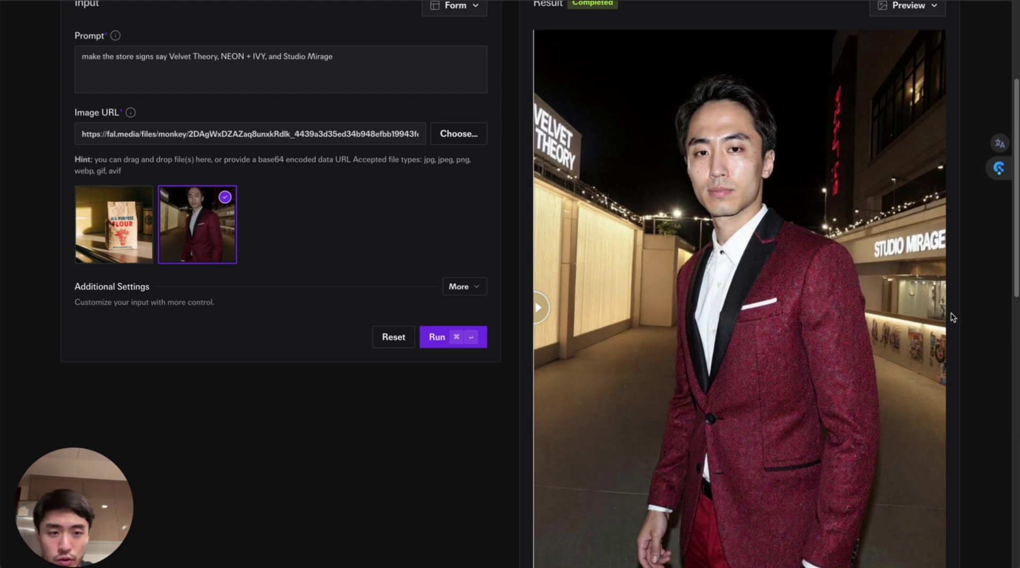
scroll(940, 318, "down", 1)
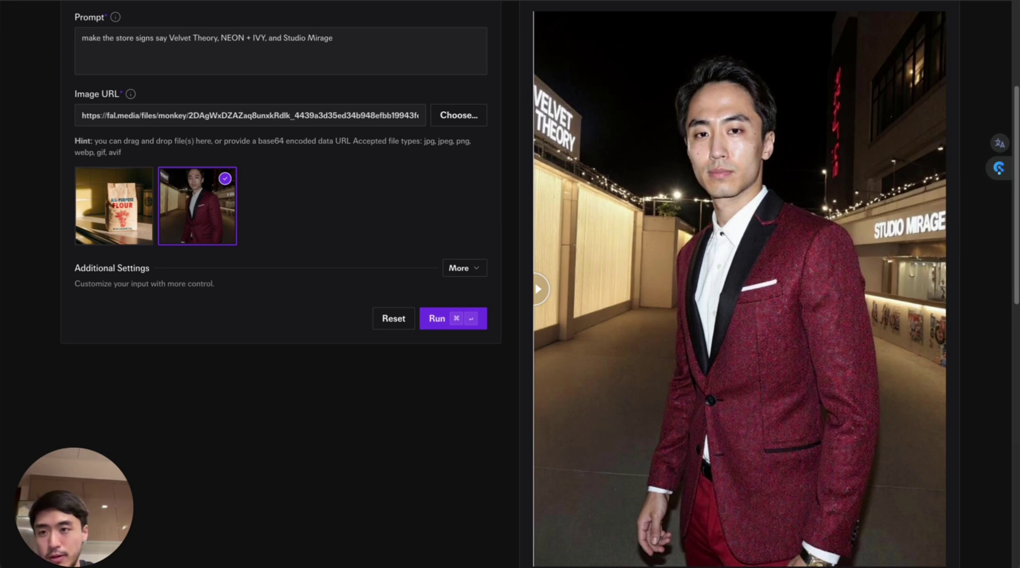
Step: Generate an edit with the prompt "make the background a red carpet event with well-dressed people" and view the result
left_click(366, 38)
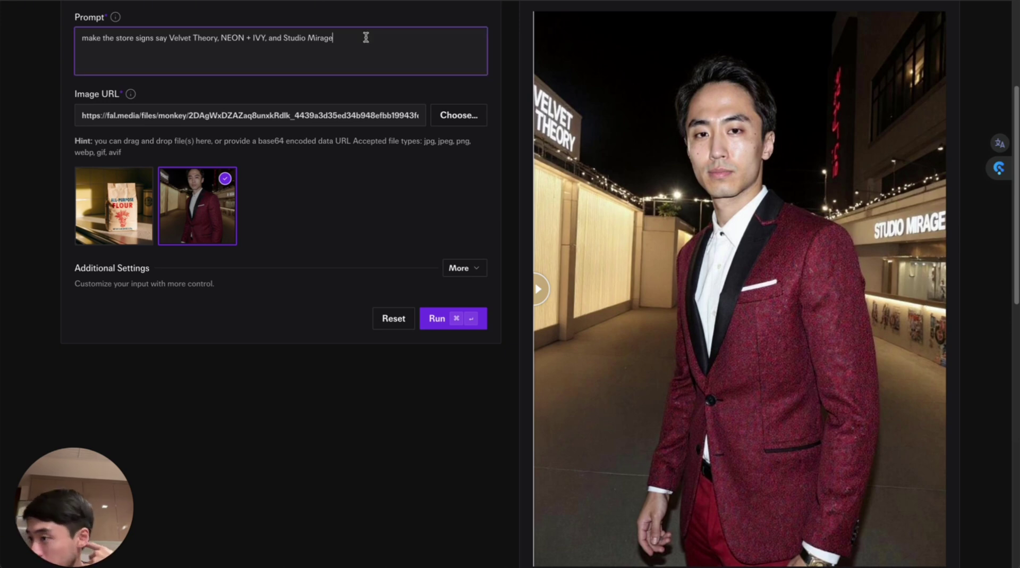
scroll(366, 37, "up", 1)
key("super+a")
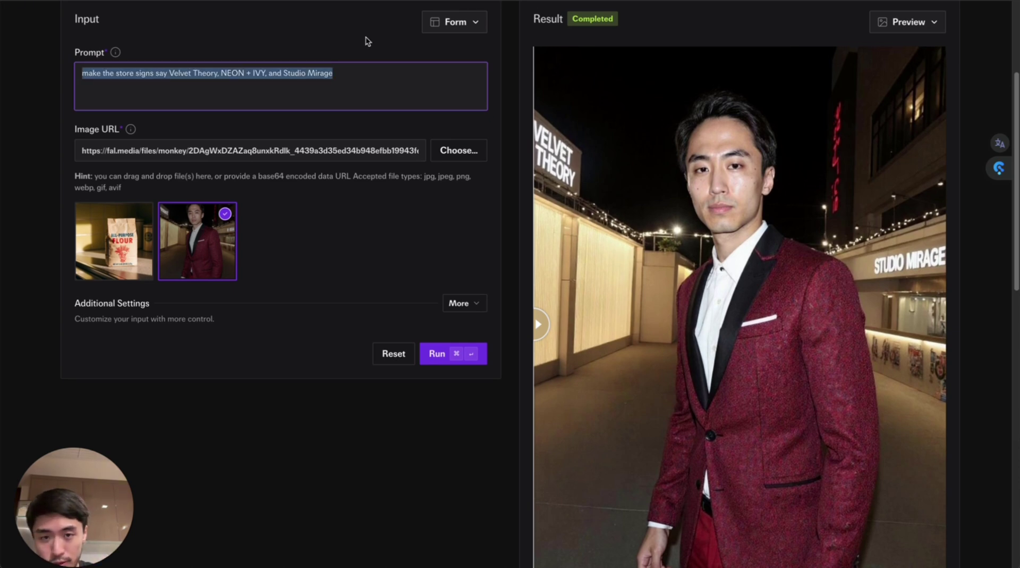
type("make the background a red carpet event with well-dressed people")
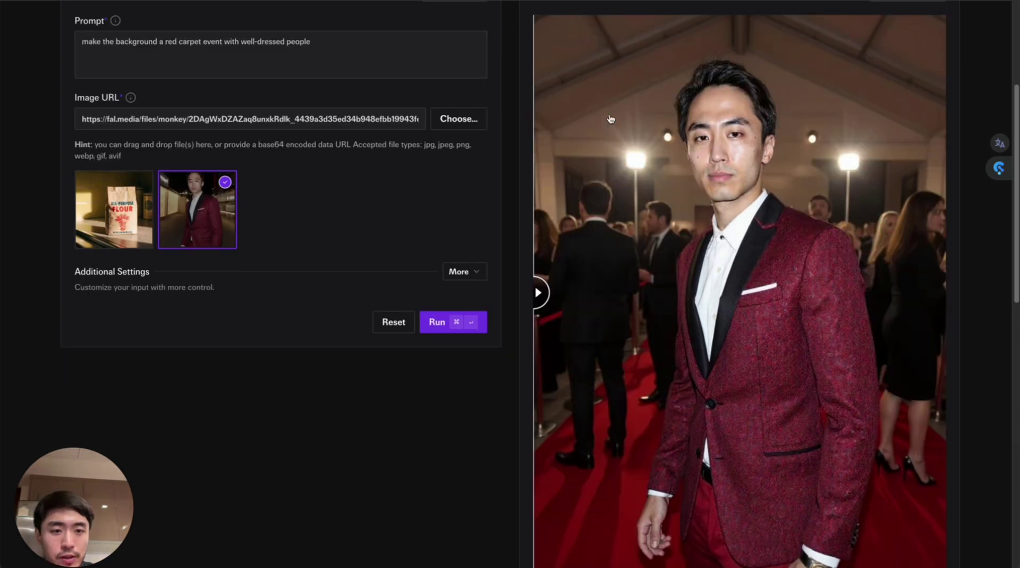
scroll(962, 228, "down", 3)
scroll(962, 218, "up", 3)
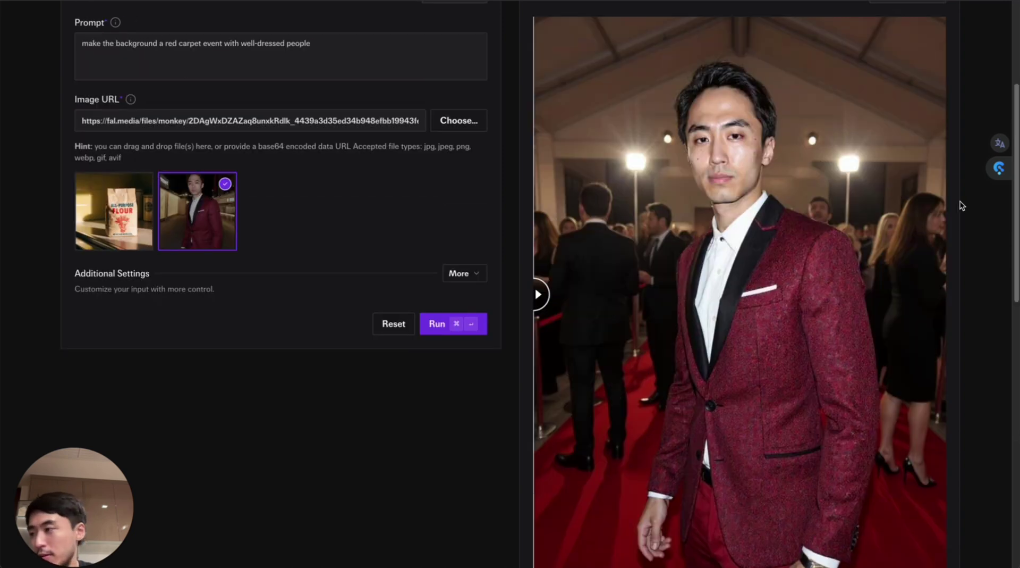
Step: Change the prompt to "make the background the Colosseum" and run the edit
left_click(216, 45)
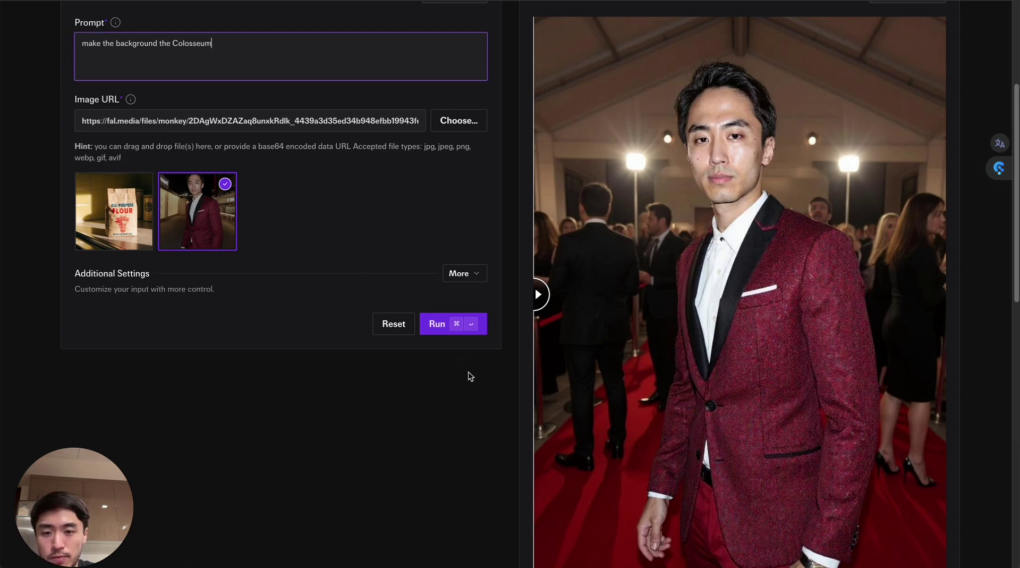
left_click(472, 321)
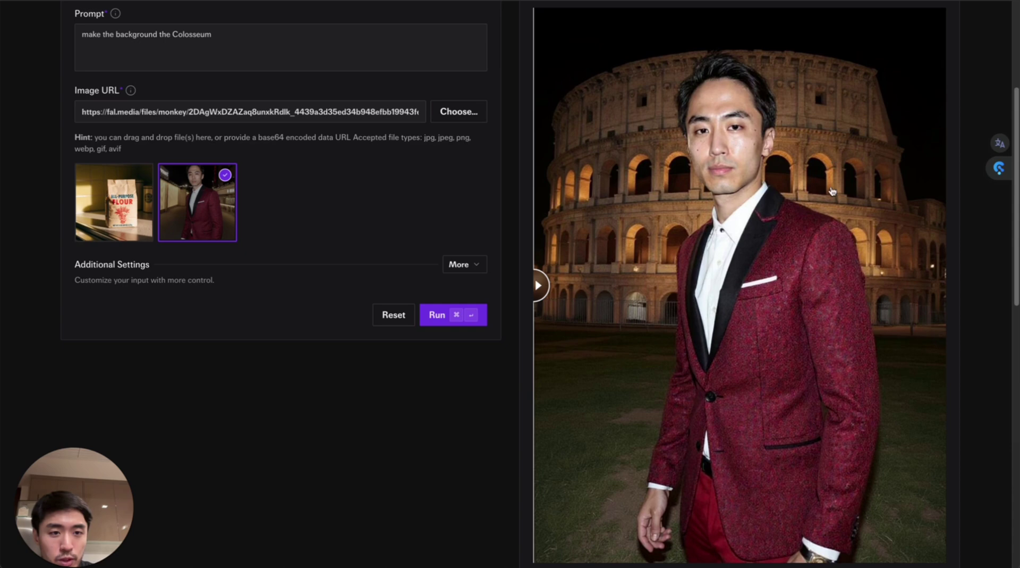
Step: Examine the Colosseum result, checking the background, the man and his suit across the whole image
scroll(833, 192, "up", 1)
scroll(829, 212, "down", 2)
scroll(825, 234, "up", 1)
left_click_drag(536, 240, 250, 247)
scroll(390, 324, "up", 1)
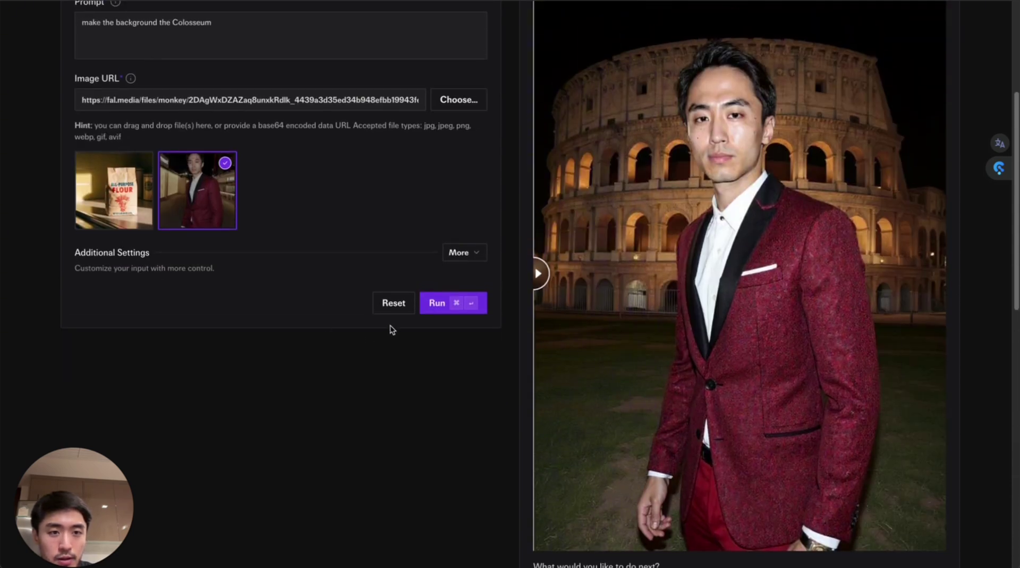
scroll(390, 325, "up", 1)
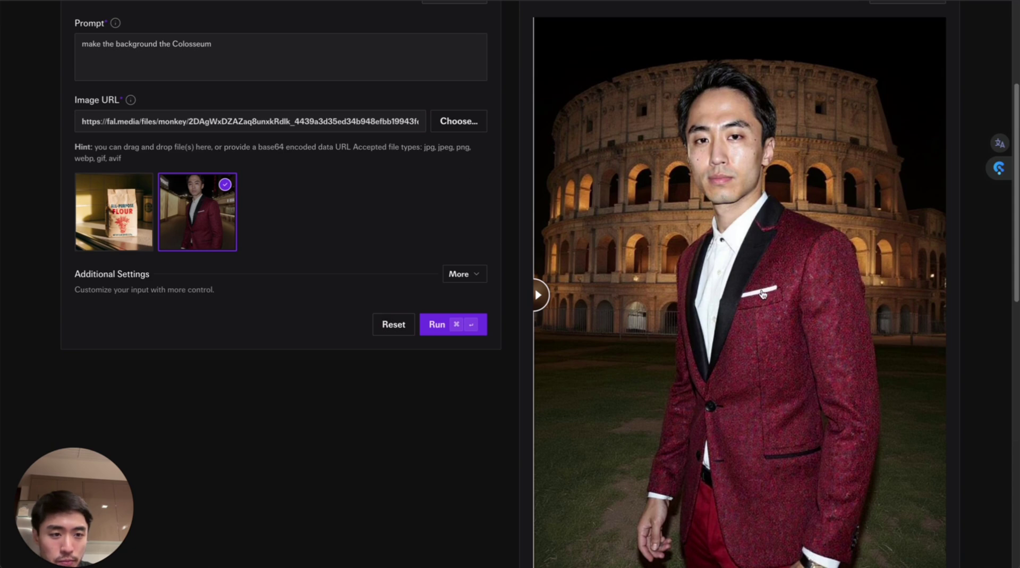
left_click_drag(540, 297, 168, 265)
scroll(781, 324, "down", 4)
scroll(768, 313, "up", 3)
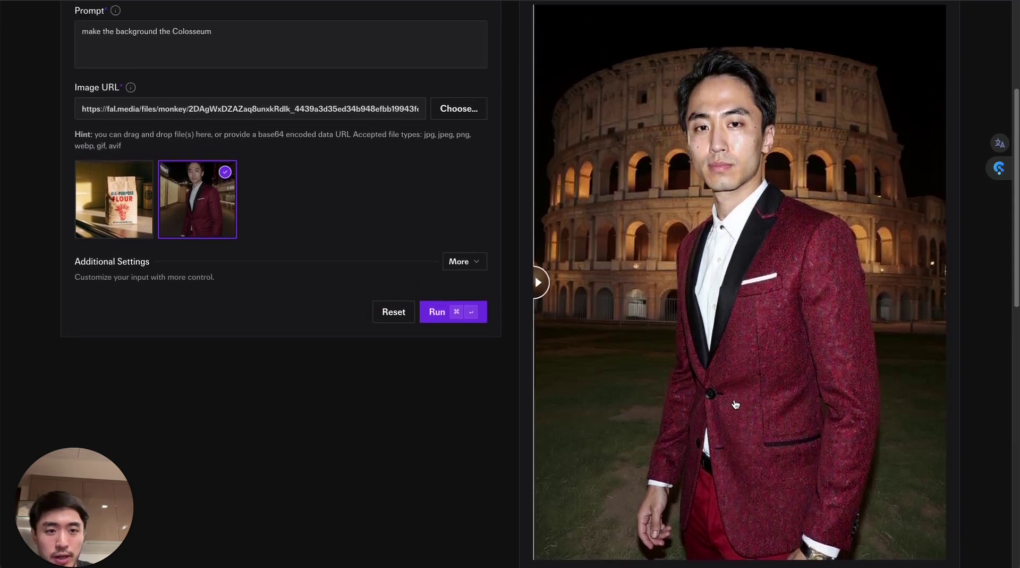
scroll(780, 317, "up", 3)
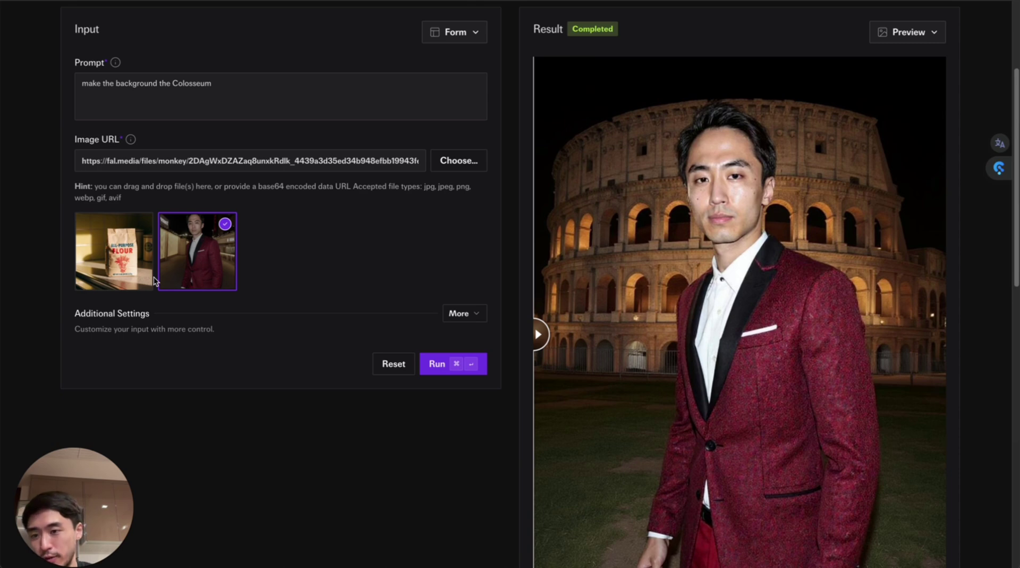
scroll(813, 269, "down", 4)
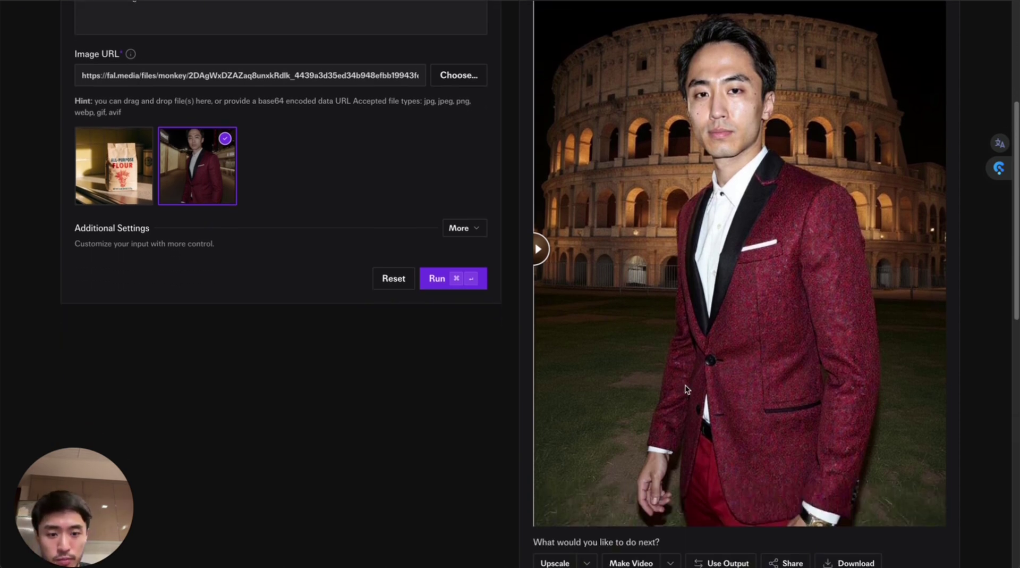
scroll(695, 308, "down", 2)
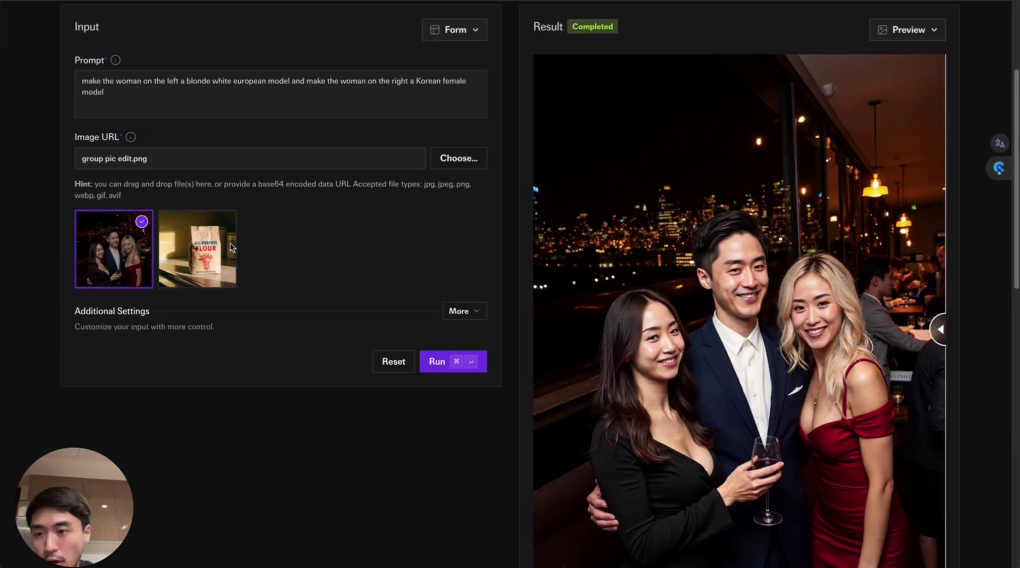
Step: Review the group pic edit.png photo together with the prompt for changing the two women
scroll(295, 246, "up", 3)
scroll(978, 353, "down", 2)
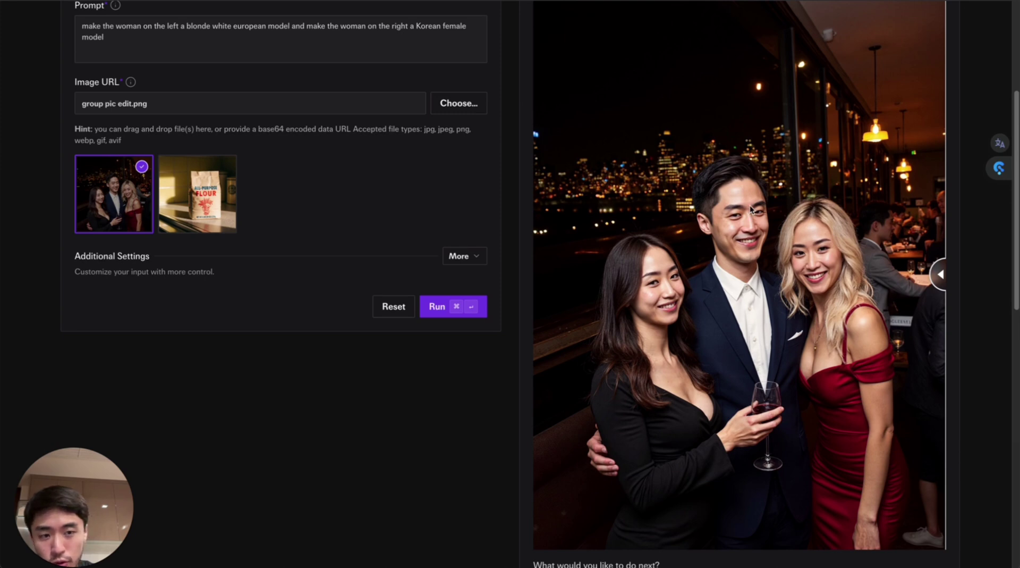
scroll(751, 207, "up", 1)
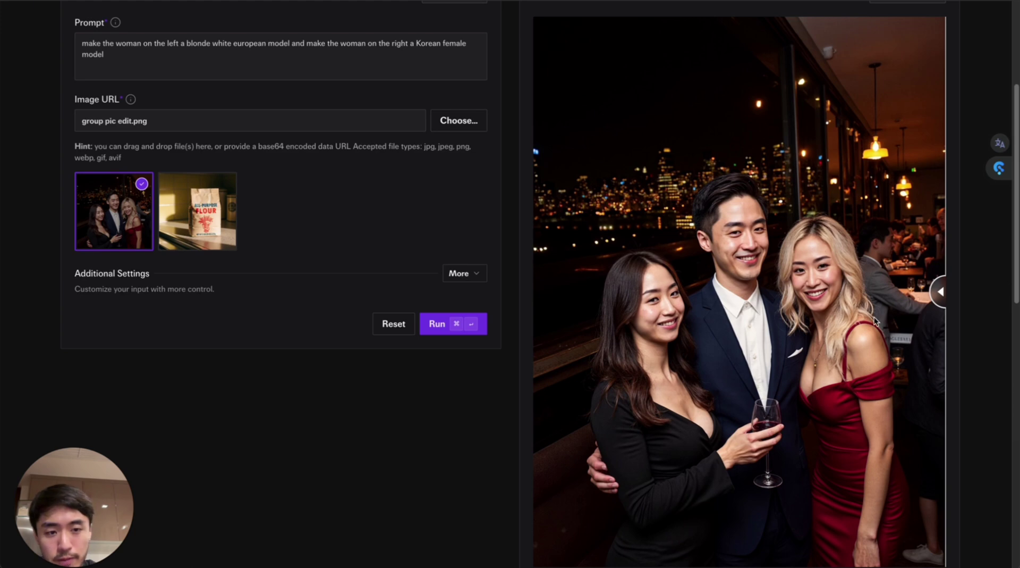
scroll(832, 164, "down", 1)
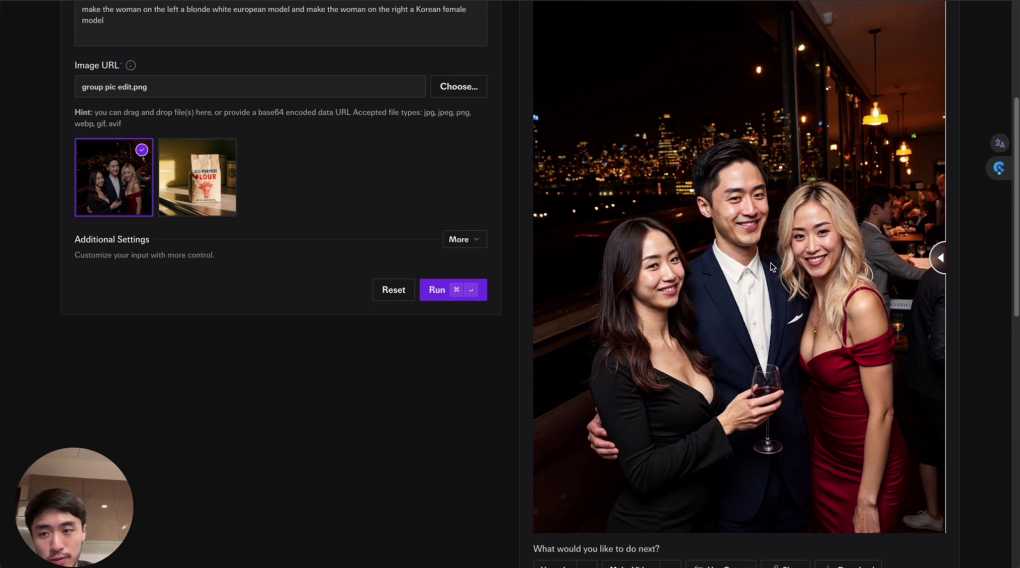
scroll(511, 228, "up", 2)
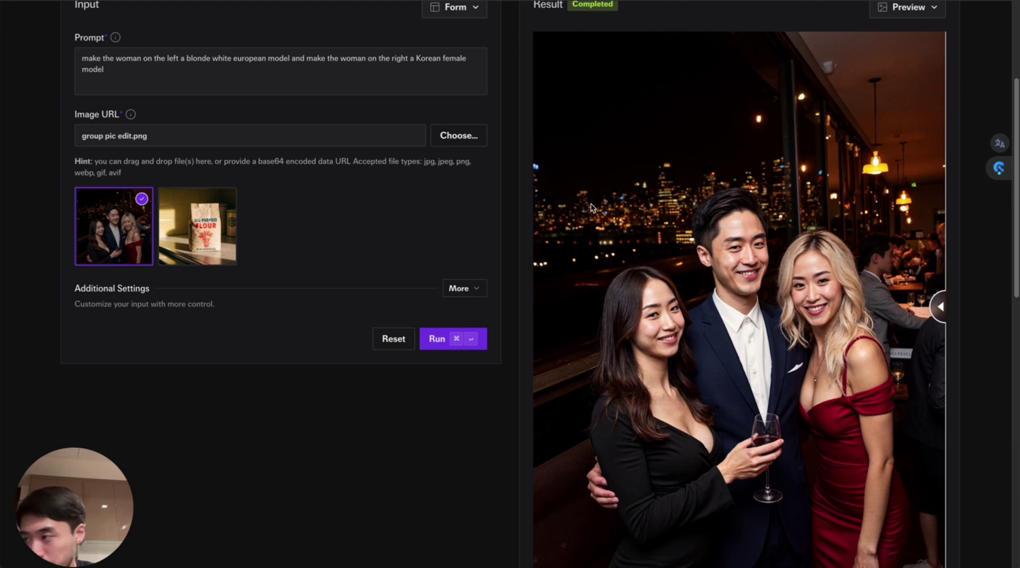
Step: Reveal the edited version across the whole group photo and examine how both women and the man between them look
scroll(938, 244, "down", 1)
scroll(943, 303, "up", 1)
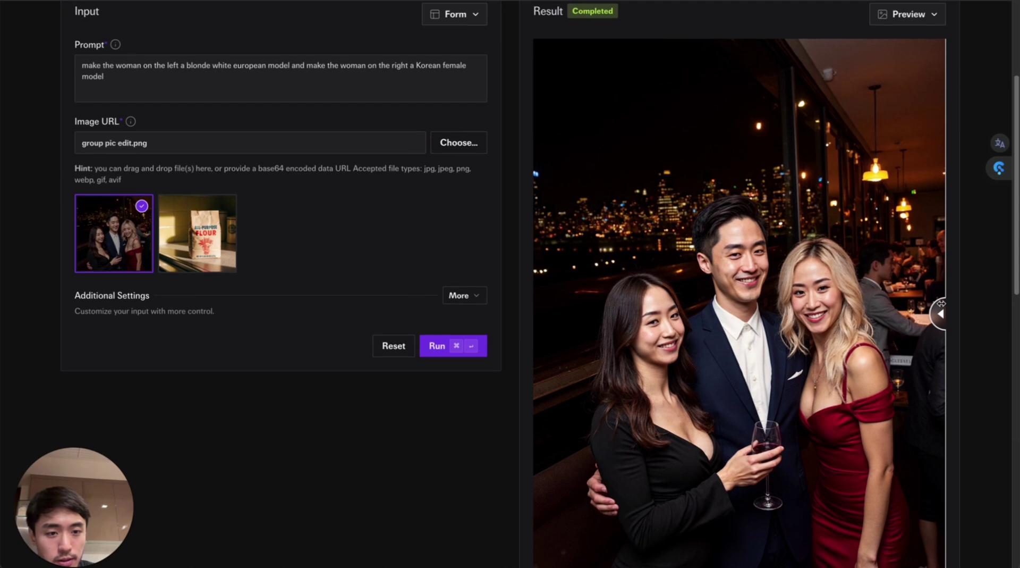
scroll(948, 289, "down", 2)
left_click_drag(948, 289, 330, 316)
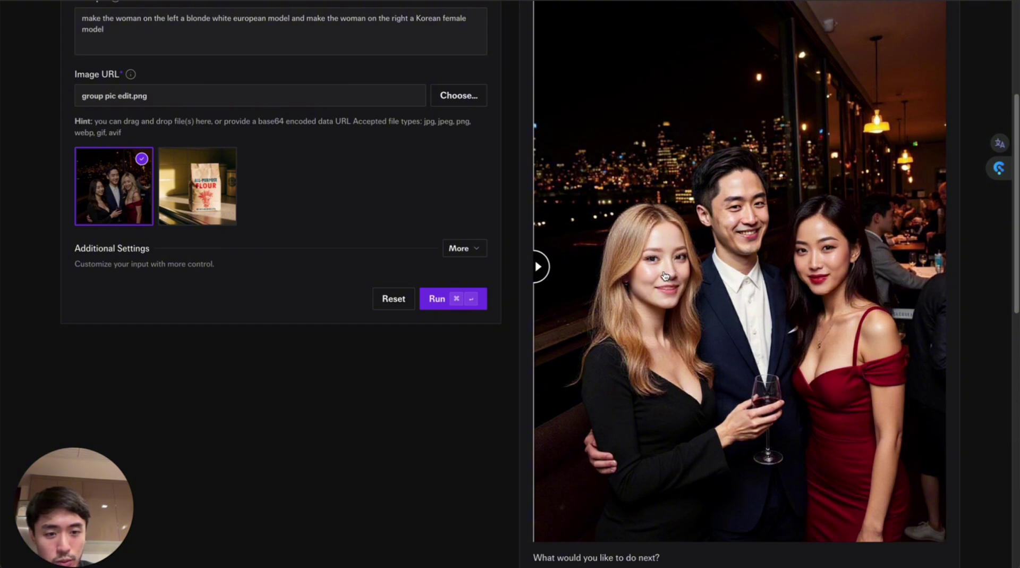
scroll(666, 292, "up", 1)
scroll(666, 294, "down", 1)
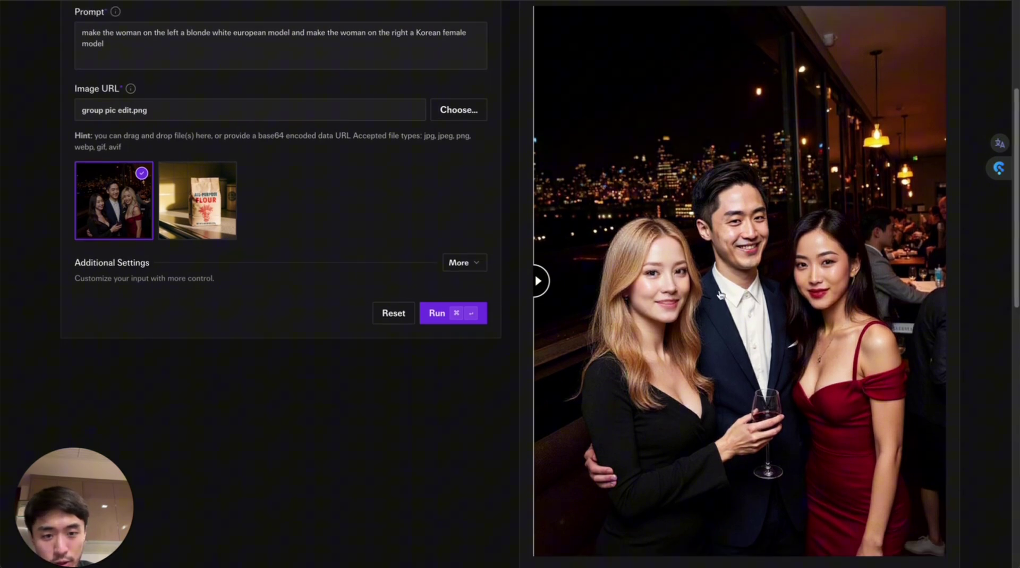
scroll(681, 215, "down", 1)
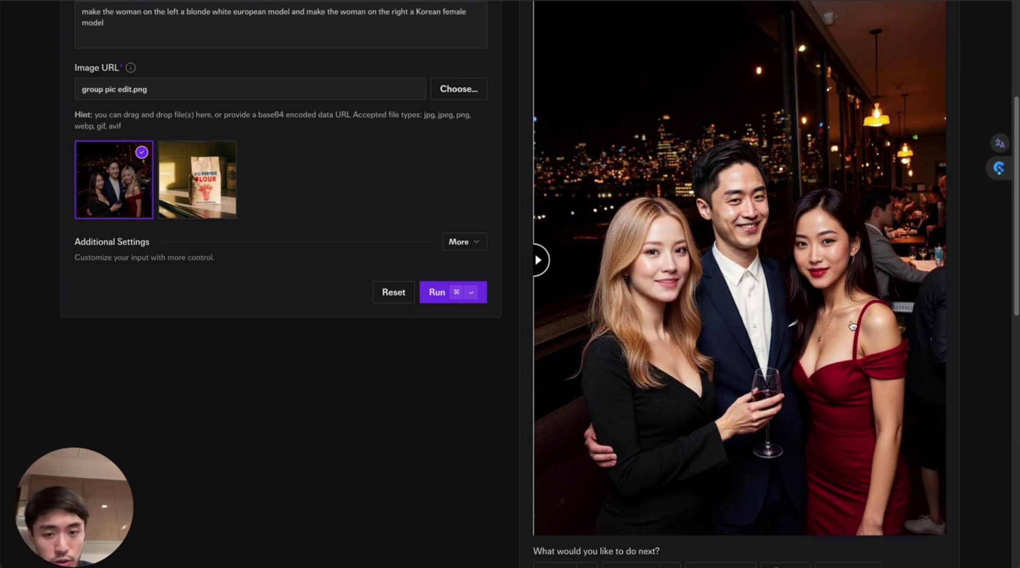
Step: Send the edited group photo to the CCSR Upscaler, opening it in a new browser tab
scroll(797, 372, "down", 3)
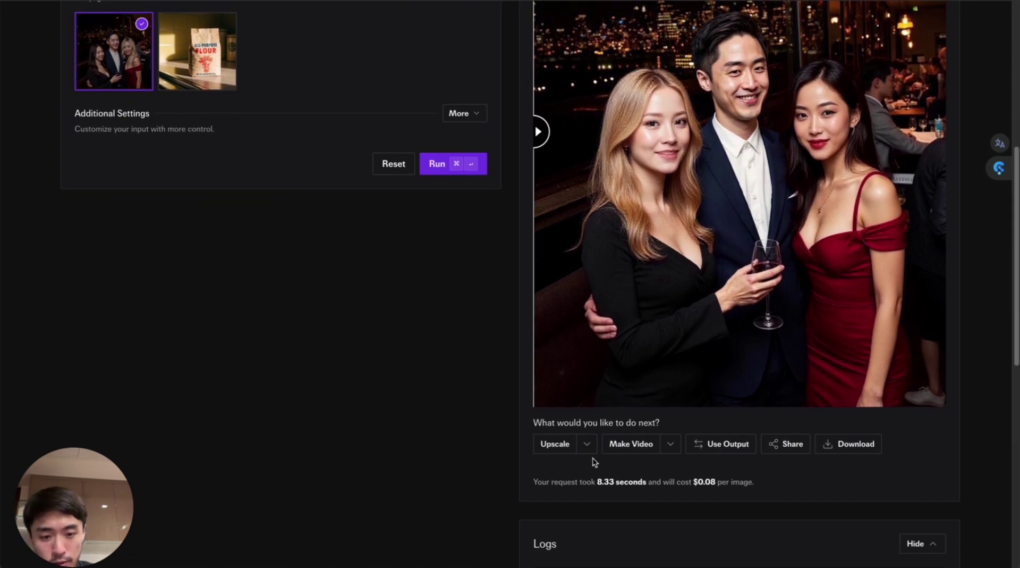
left_click(587, 443)
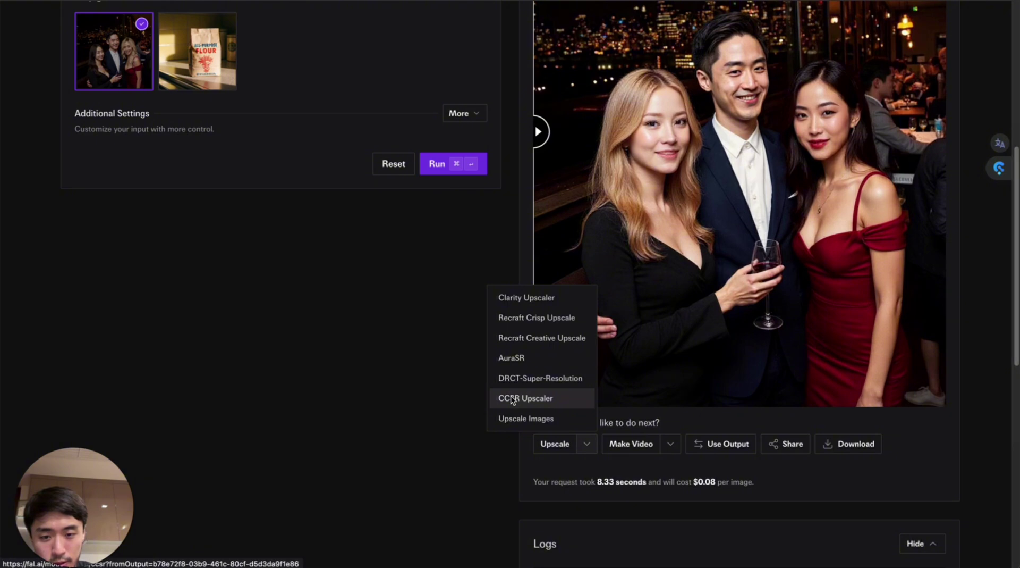
right_click(527, 396)
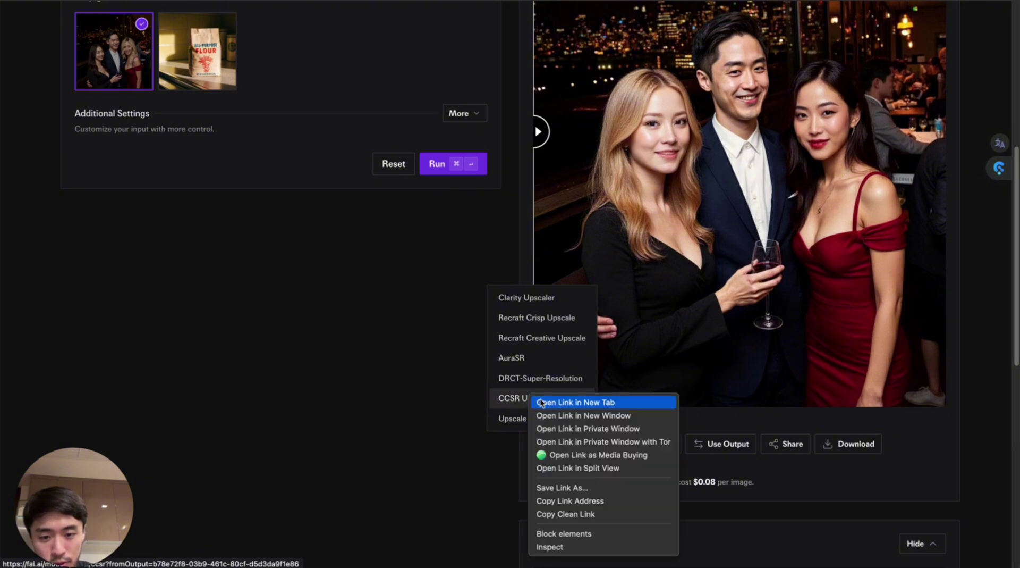
left_click(542, 401)
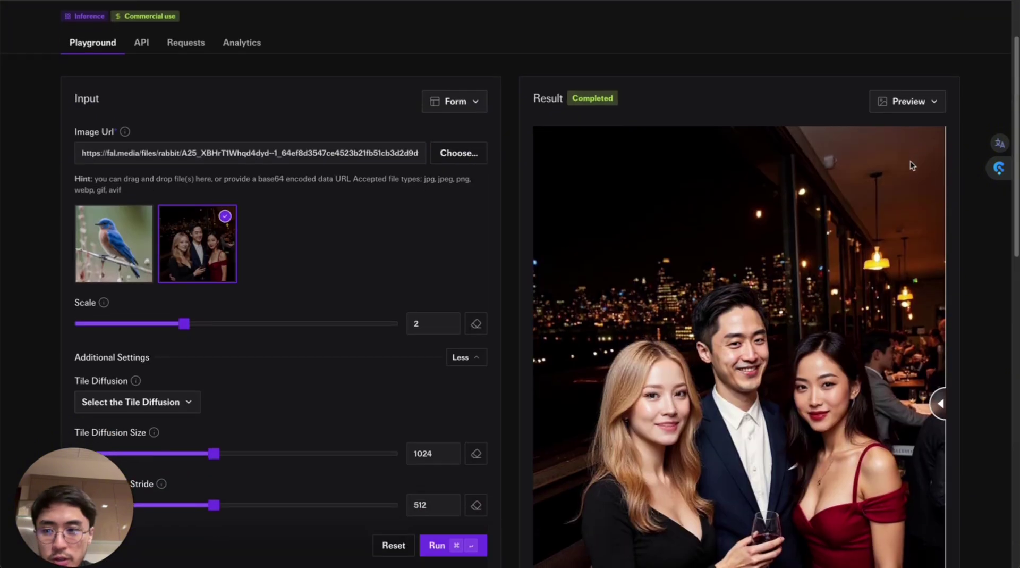
Step: Set the CCSR upscaler's Steps value to 20 in its additional settings
scroll(910, 161, "down", 1)
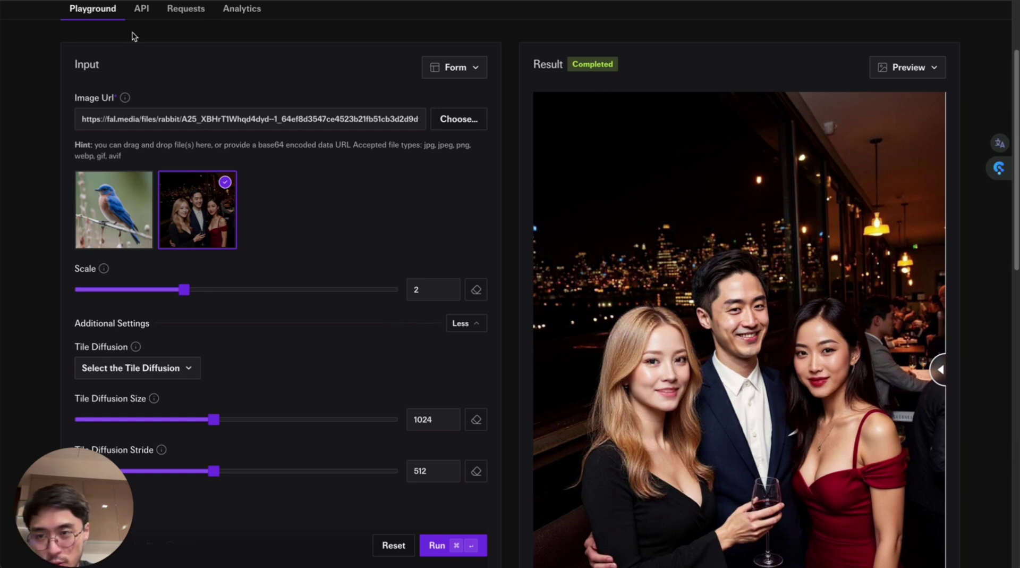
scroll(141, 69, "up", 2)
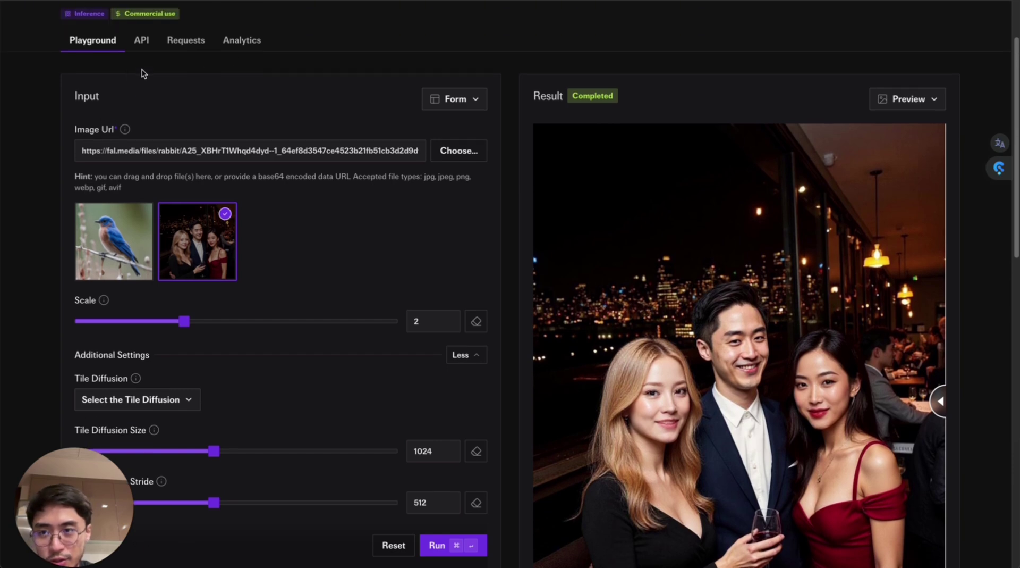
scroll(114, 154, "down", 4)
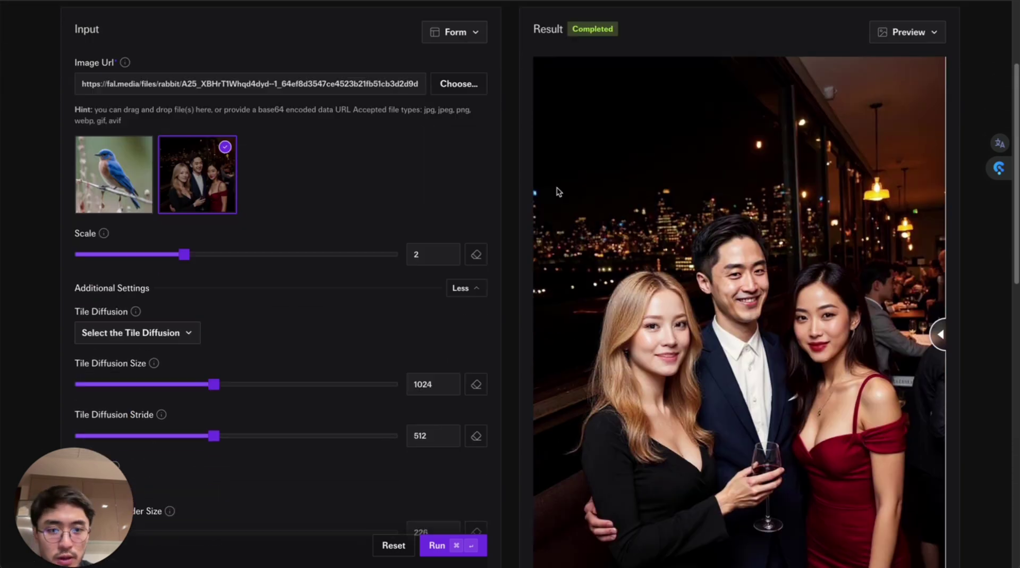
scroll(128, 187, "down", 1)
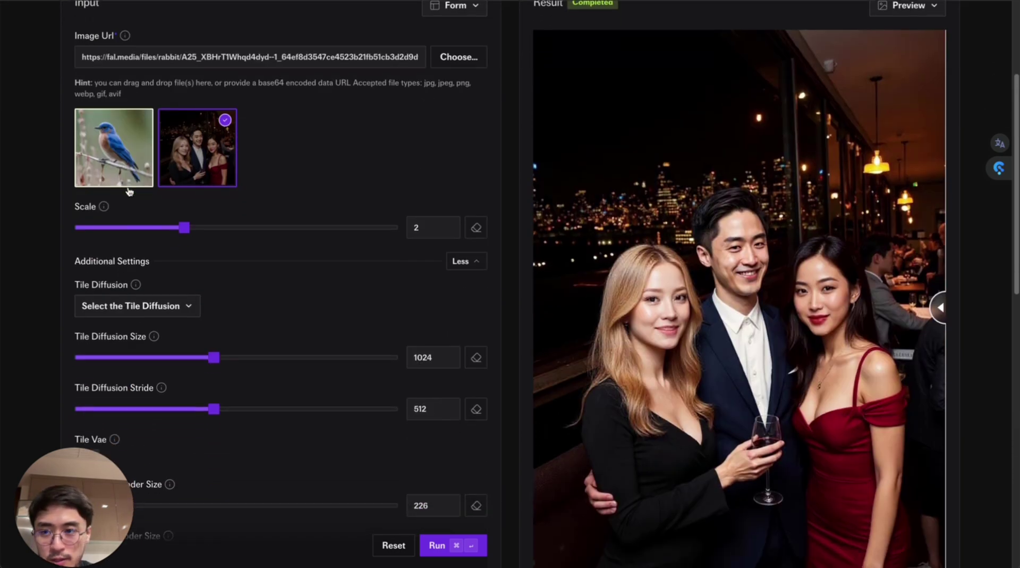
left_click(462, 260)
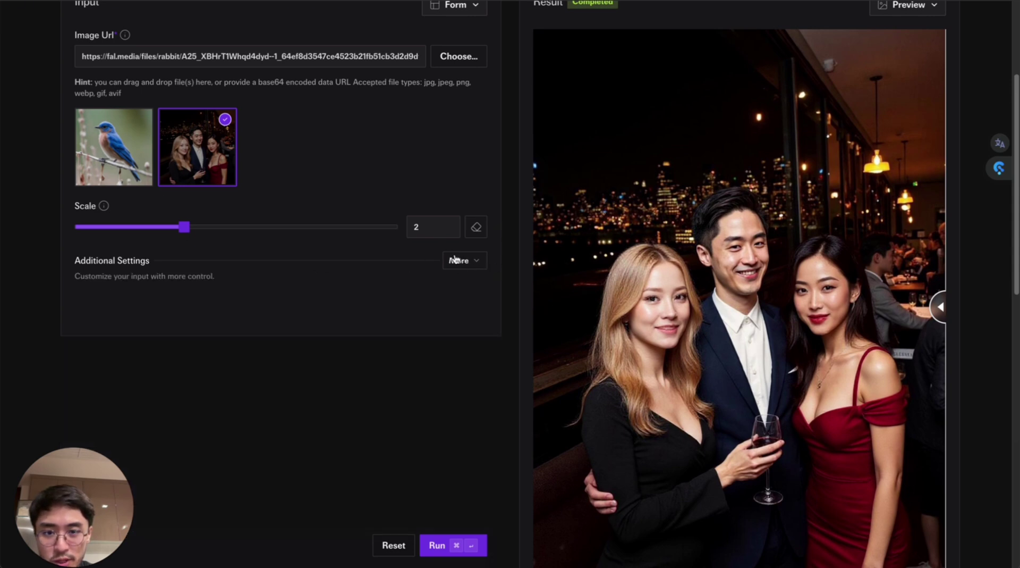
left_click(456, 260)
scroll(455, 260, "down", 2)
scroll(346, 353, "down", 5)
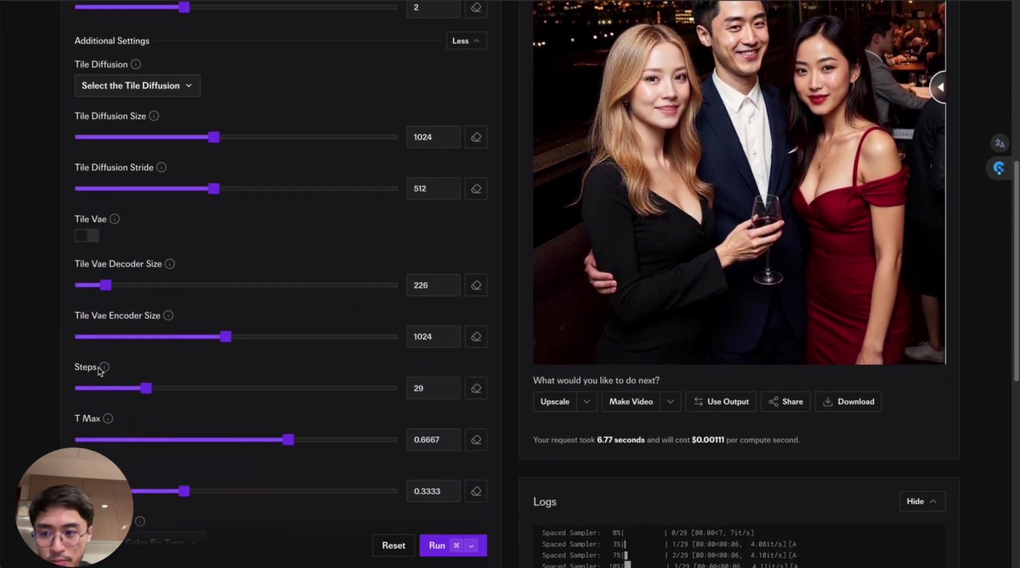
double_click(418, 388)
type("50")
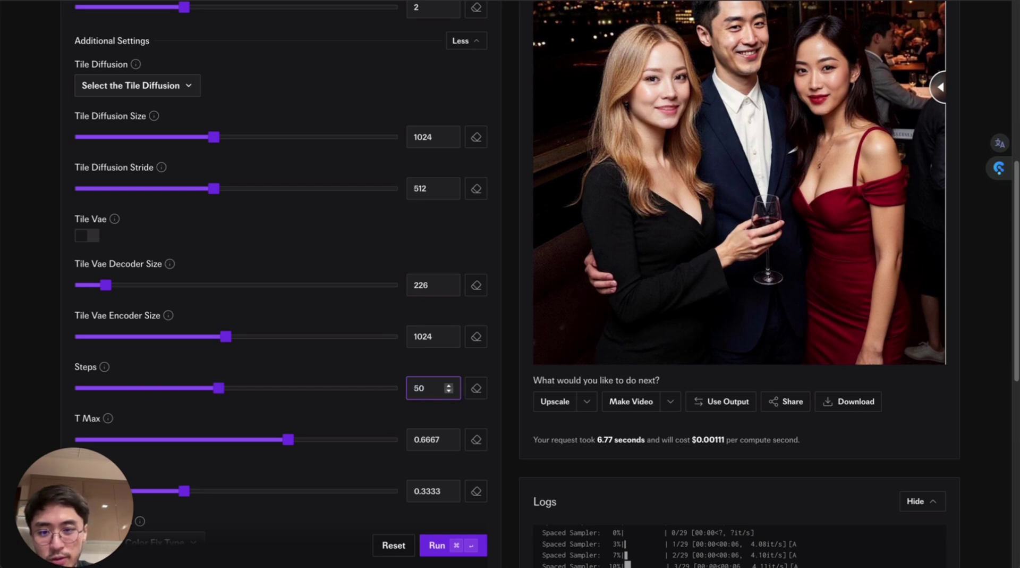
key("BackSpace")
key("BackSpace")
type("020")
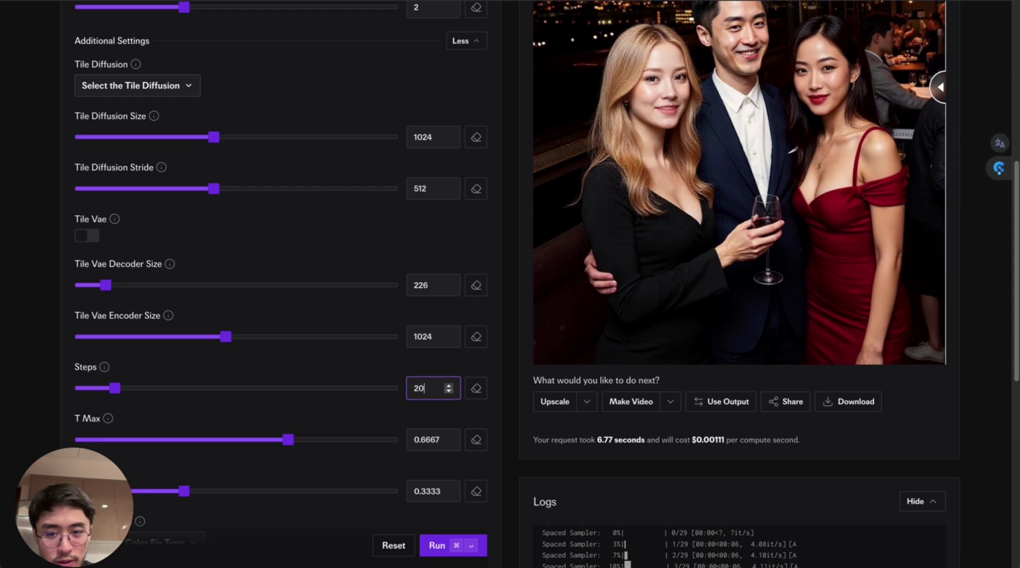
Step: Compare the group photo before and after upscaling by revealing the upscaled version across the full image and checking the faces
scroll(804, 272, "up", 3)
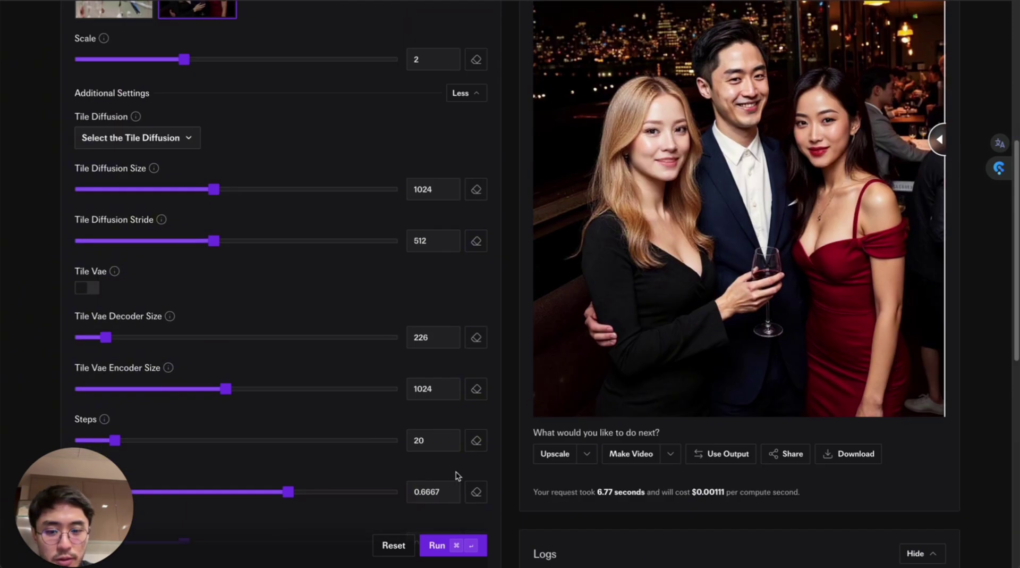
scroll(843, 192, "up", 1)
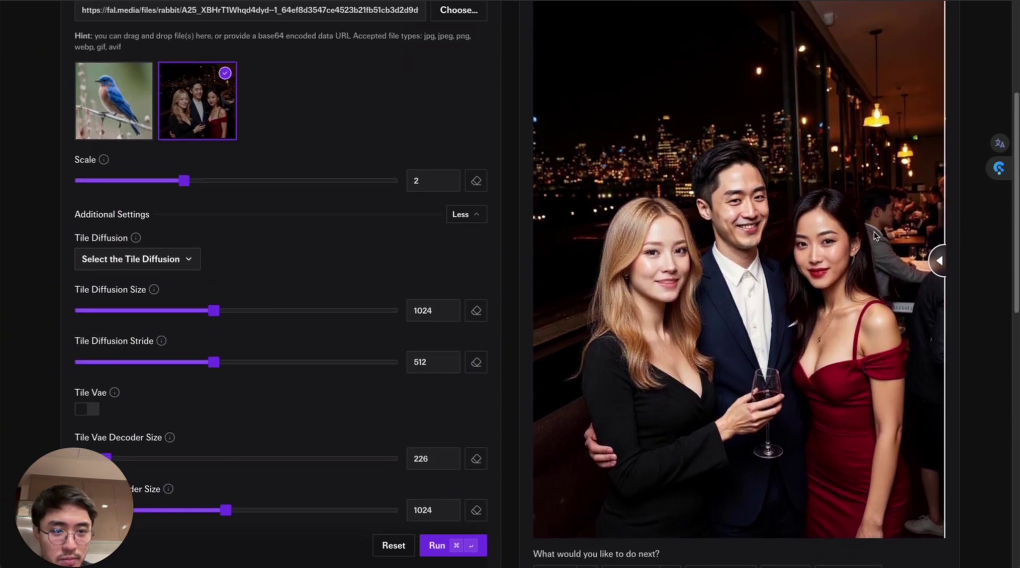
scroll(903, 255, "up", 1)
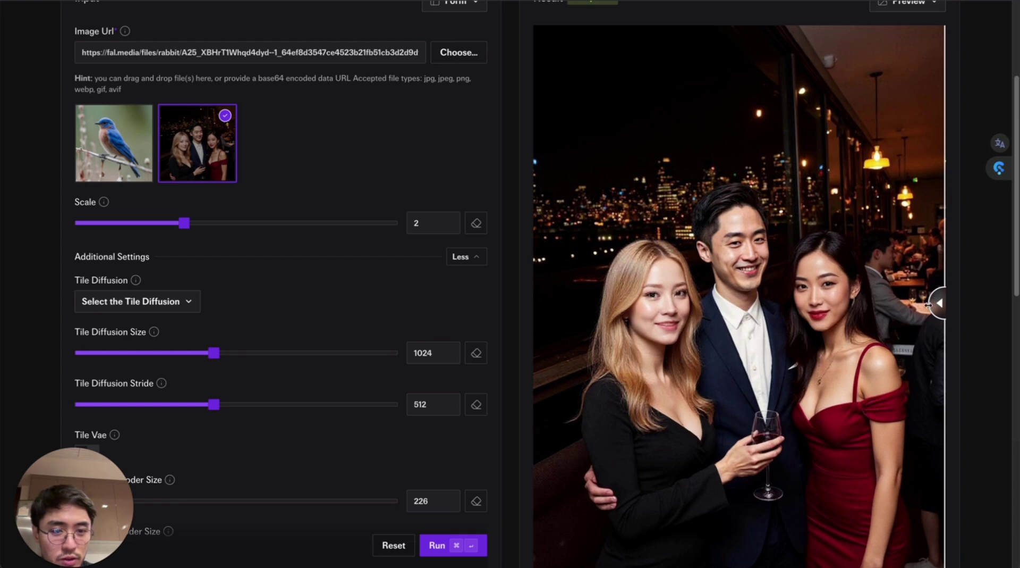
left_click_drag(938, 304, 348, 290)
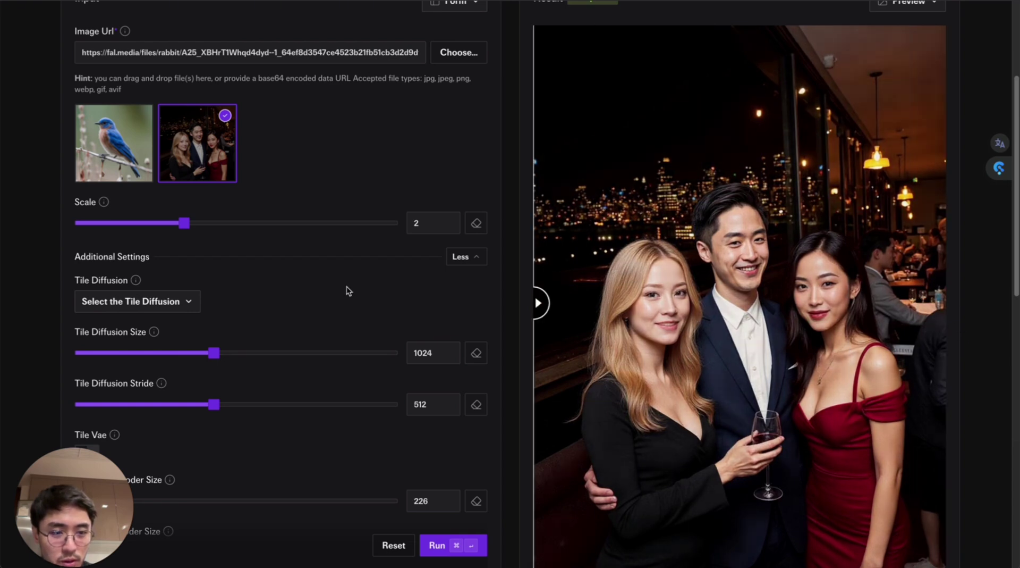
scroll(441, 294, "down", 1)
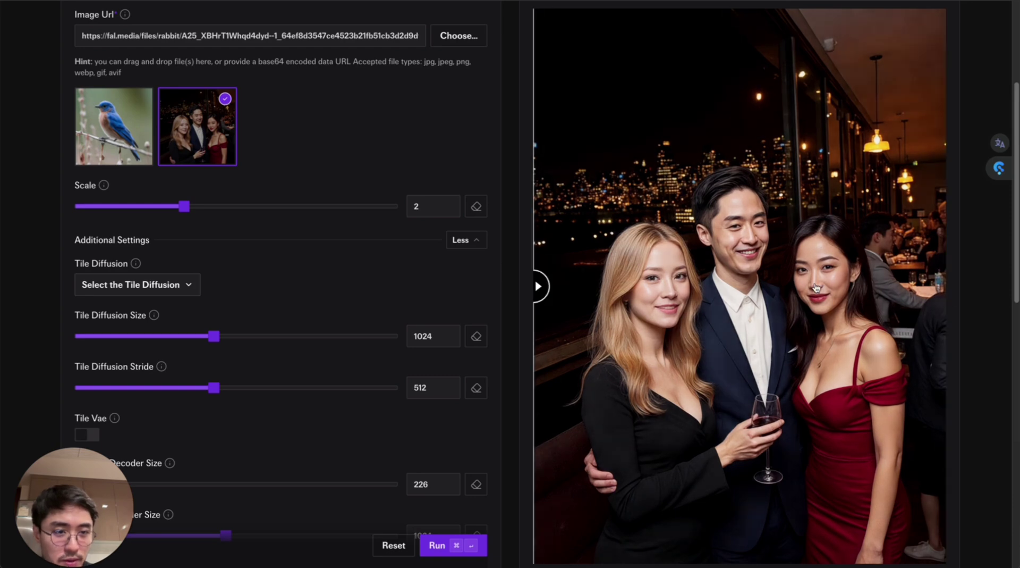
scroll(845, 353, "down", 2)
scroll(871, 354, "up", 1)
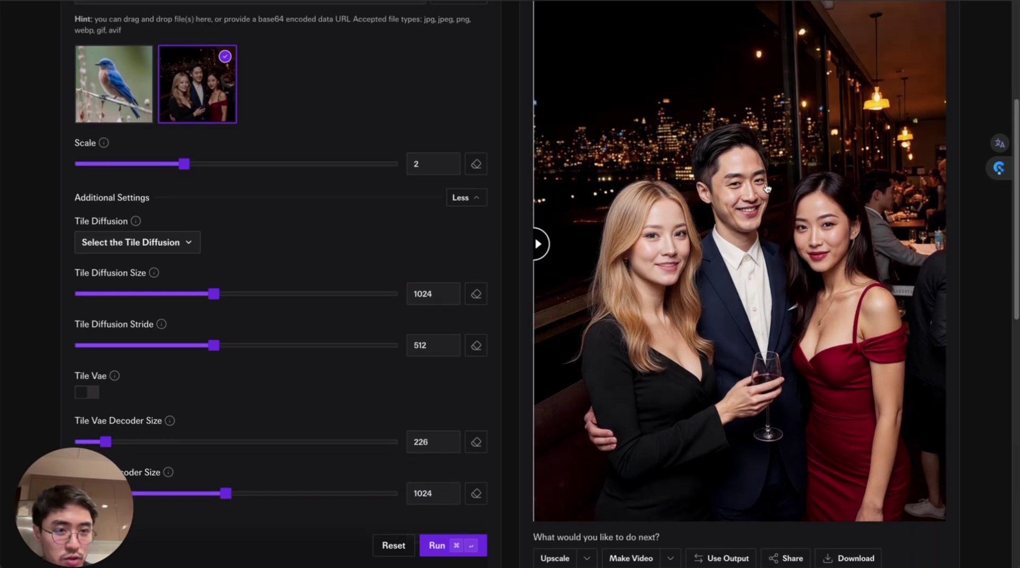
scroll(829, 280, "up", 2)
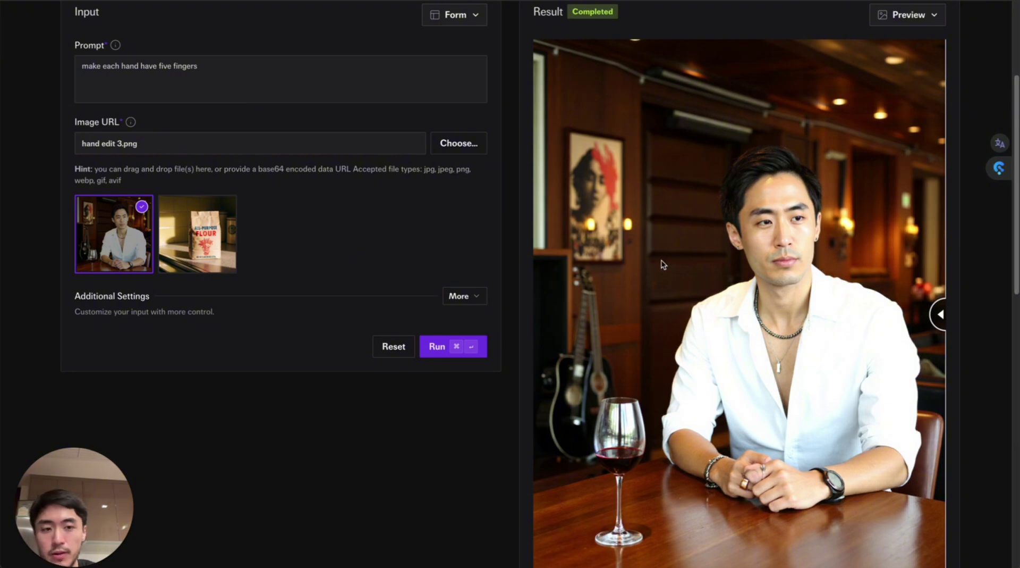
Step: Compare hand edit 3.png with the "make each hand have five fingers" result by revealing the edited version across the full image
scroll(762, 325, "down", 1)
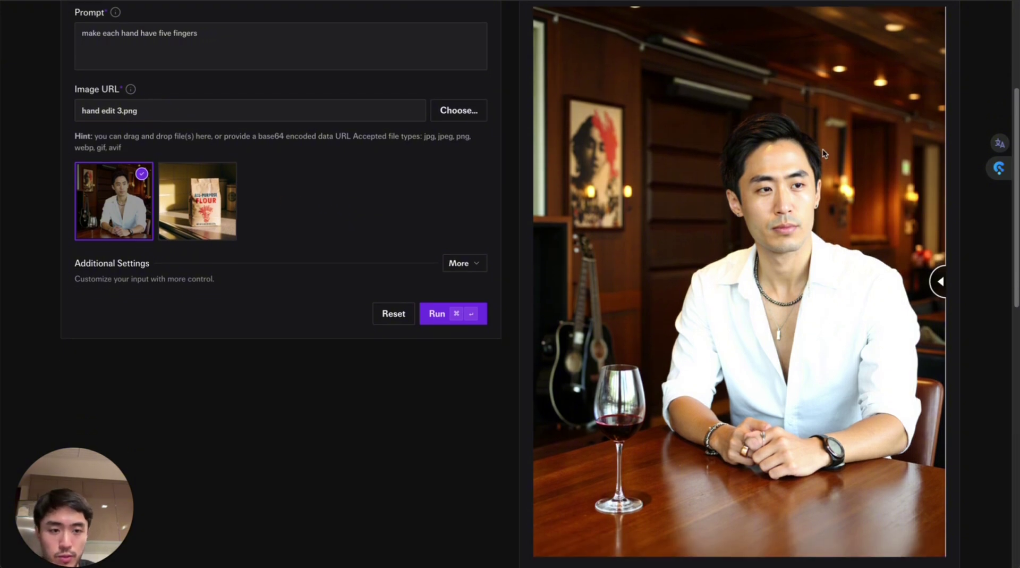
scroll(834, 334, "down", 1)
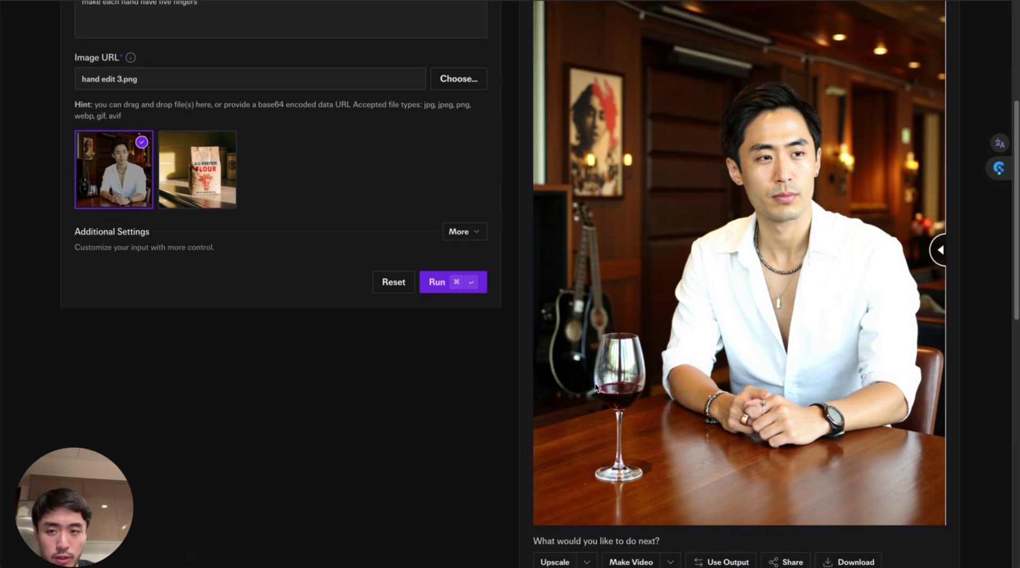
scroll(323, 296, "up", 2)
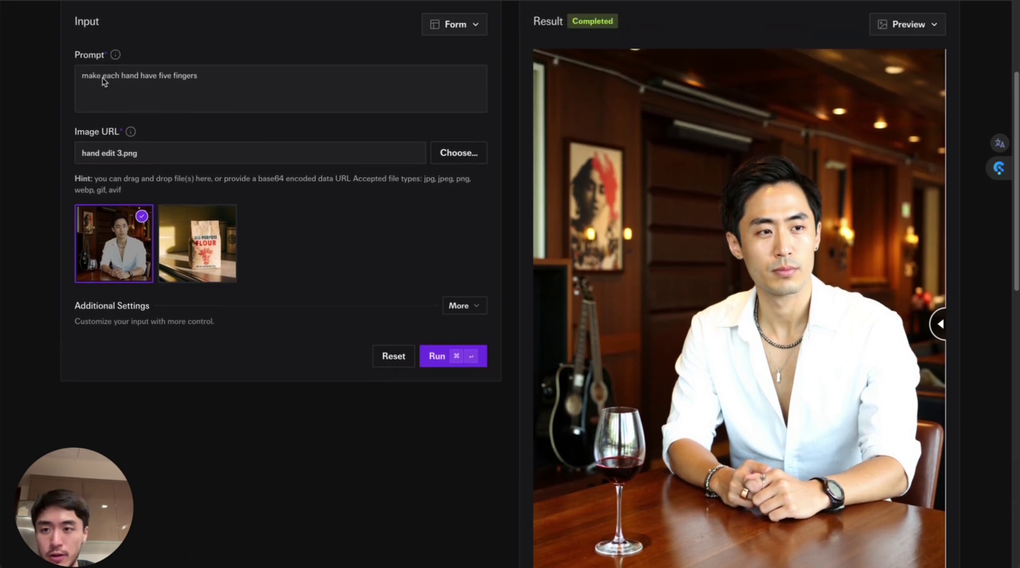
scroll(956, 340, "down", 1)
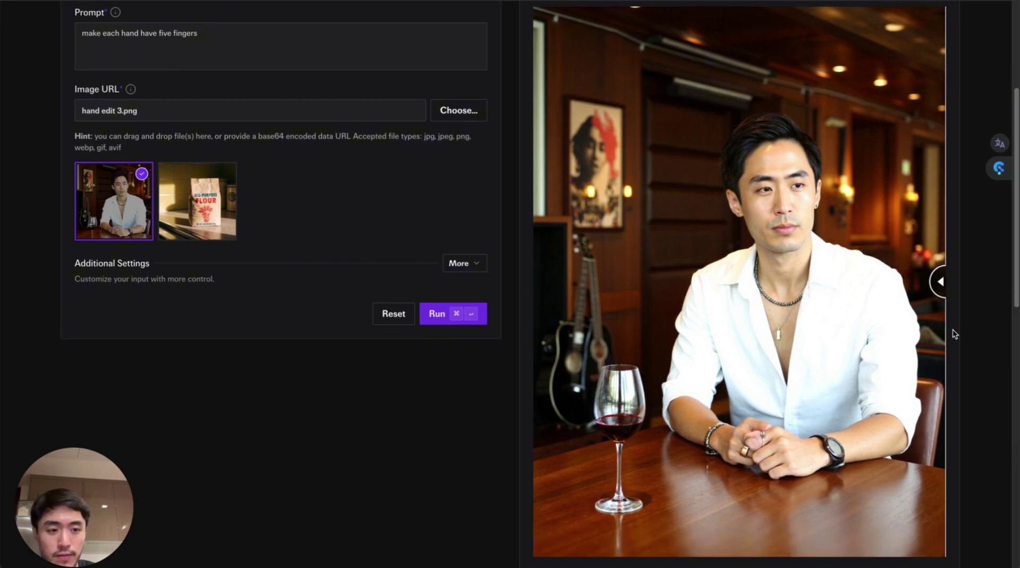
left_click_drag(938, 281, 433, 274)
scroll(749, 440, "down", 1)
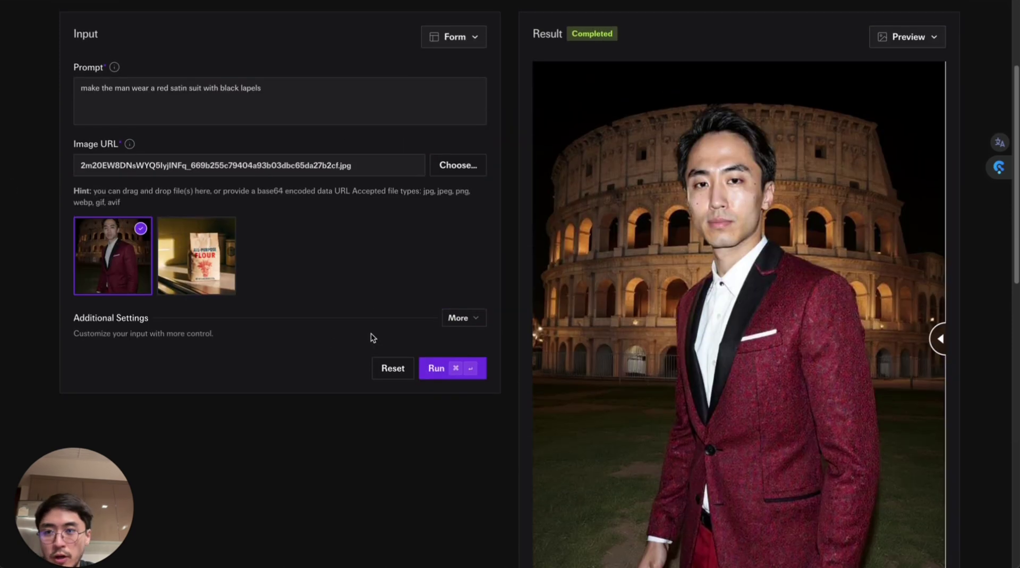
Step: Examine the Colosseum photo and its prompt "make the man wear a red satin suit with black lapels", checking the suit, hands and face
scroll(457, 333, "up", 1)
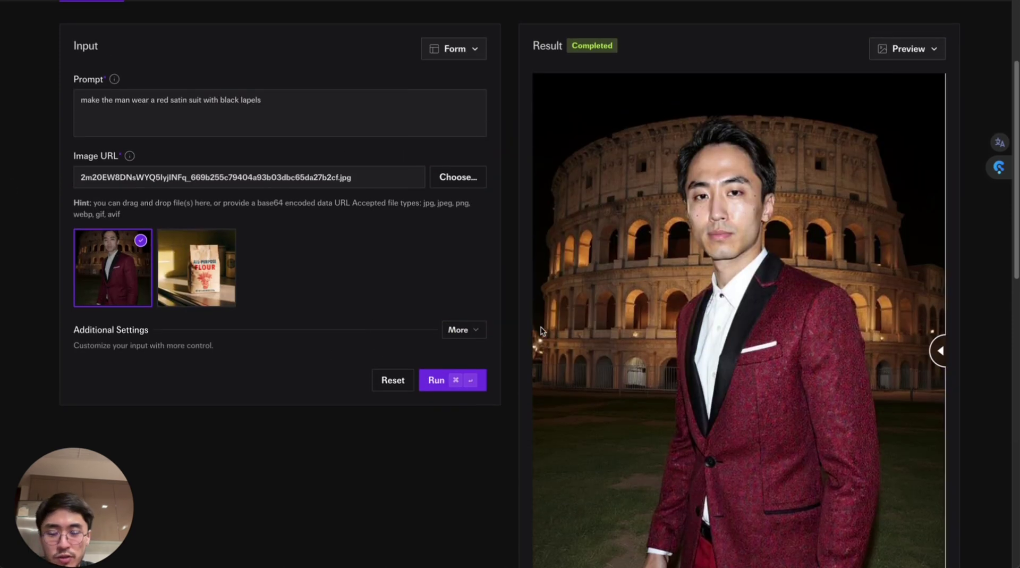
scroll(921, 277, "down", 1)
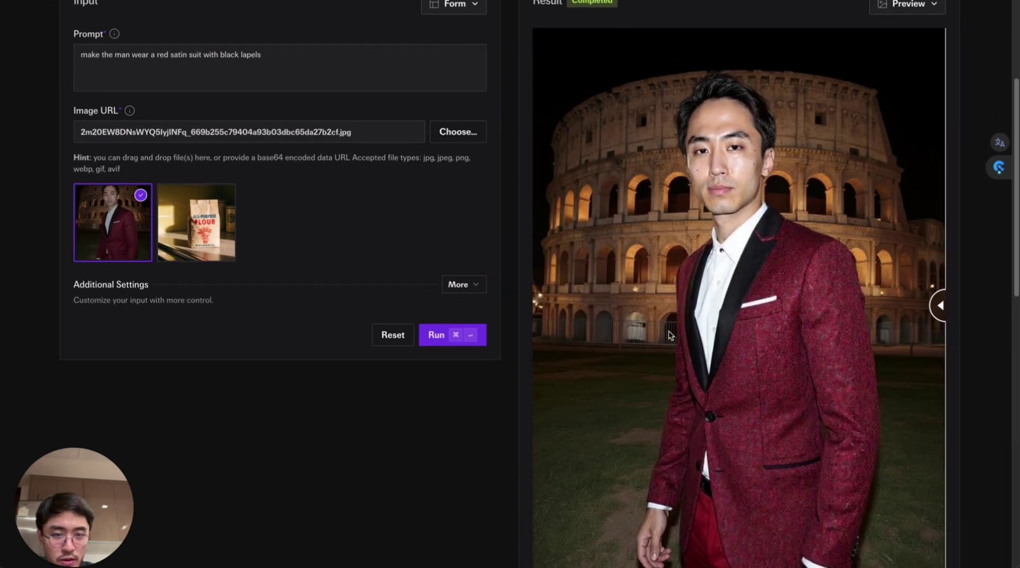
scroll(670, 334, "down", 1)
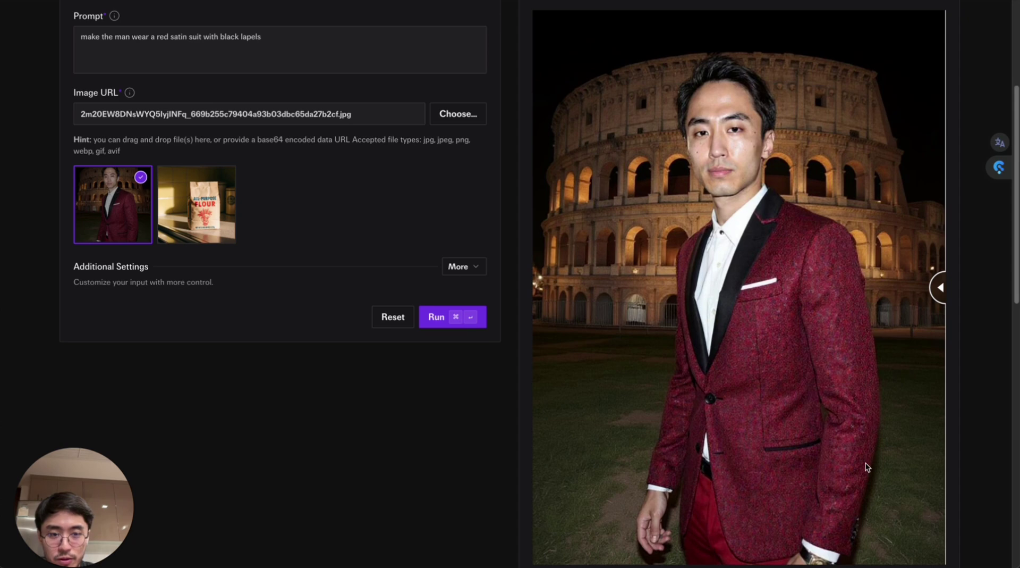
scroll(866, 462, "down", 2)
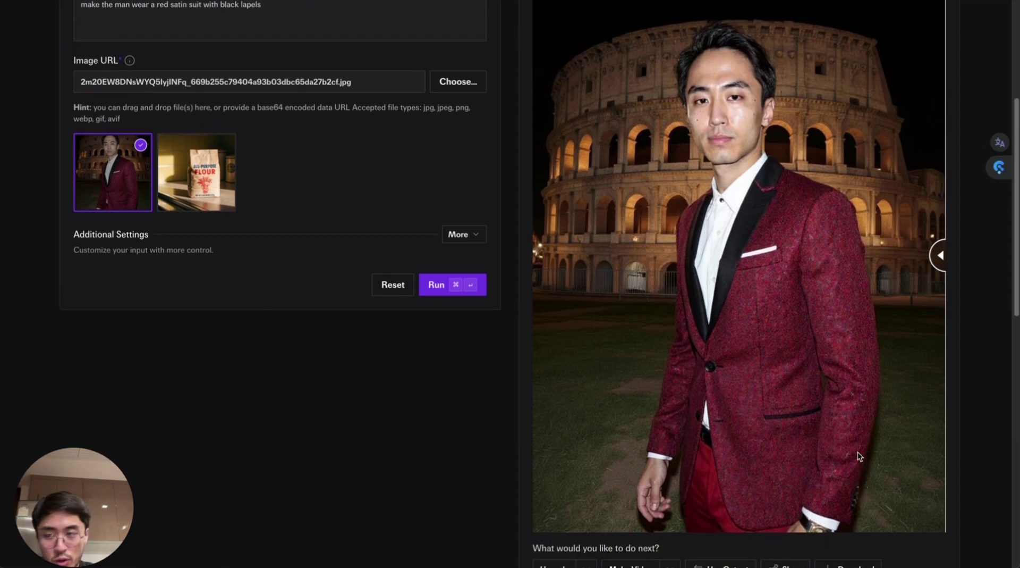
scroll(859, 456, "up", 1)
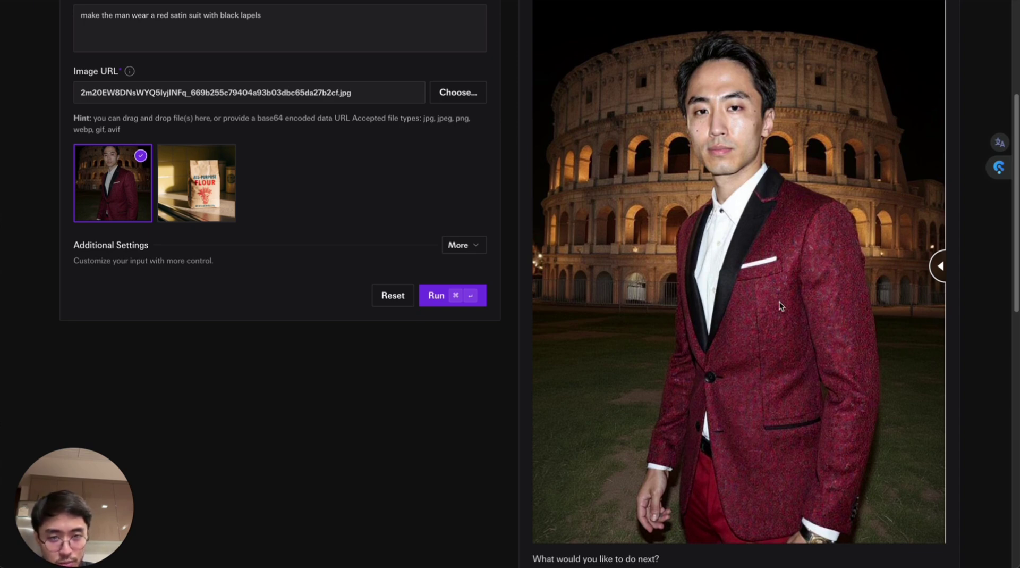
scroll(526, 324, "up", 2)
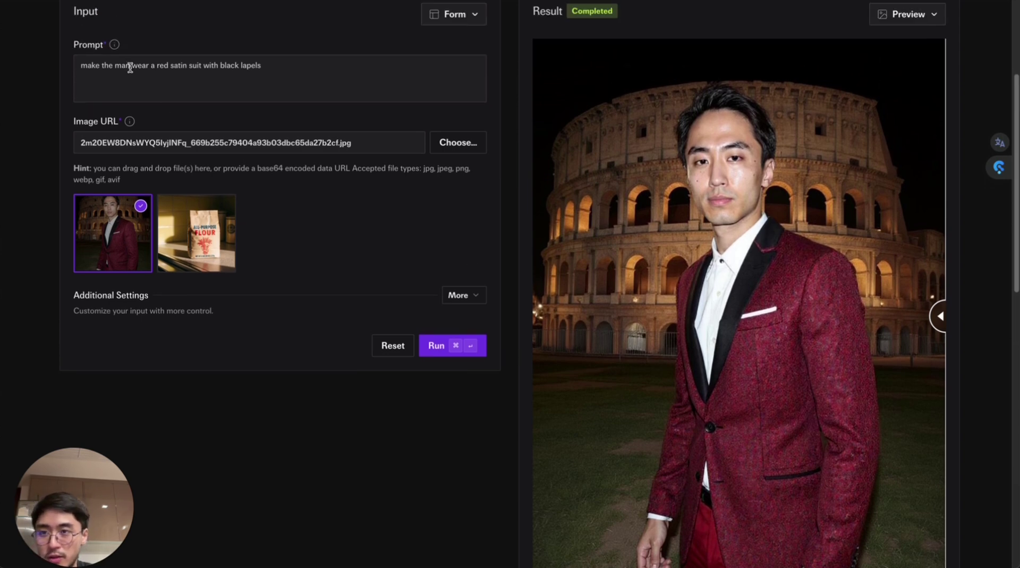
left_click(184, 85)
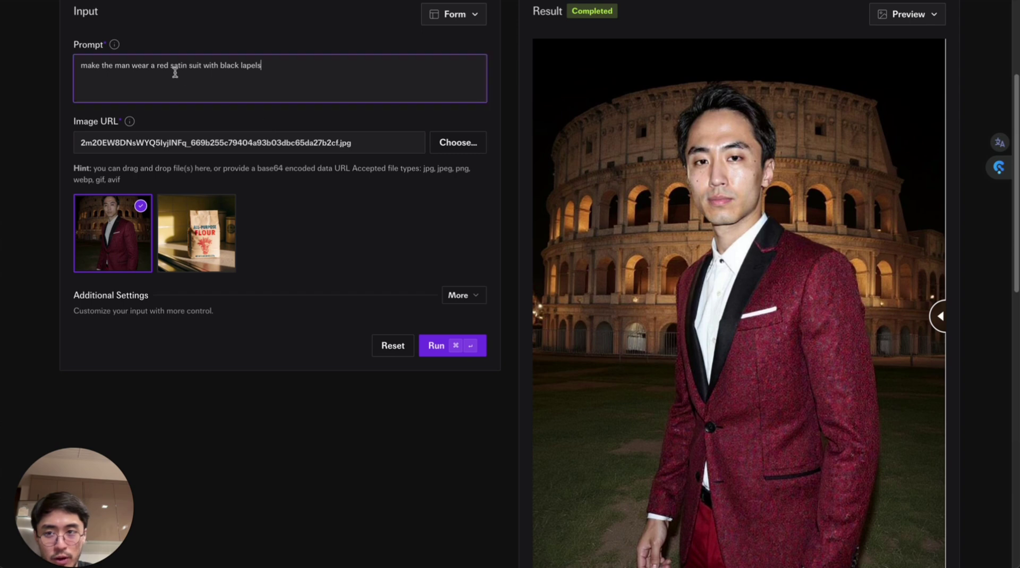
Step: Compare the Colosseum photo with its red satin suit edit by revealing the edited version across the full image
left_click_drag(172, 67, 188, 70)
left_click(182, 66)
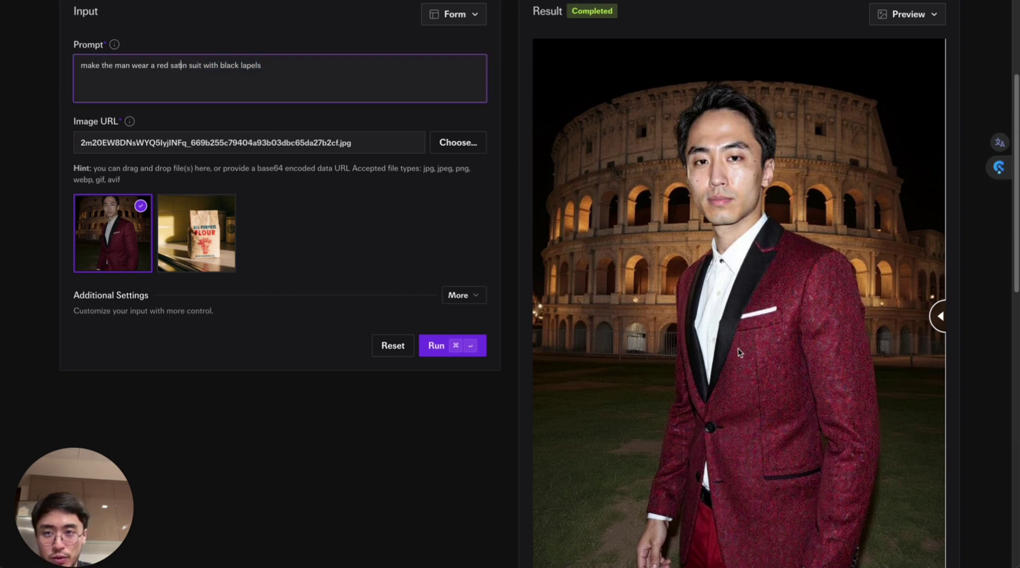
scroll(732, 342, "down", 1)
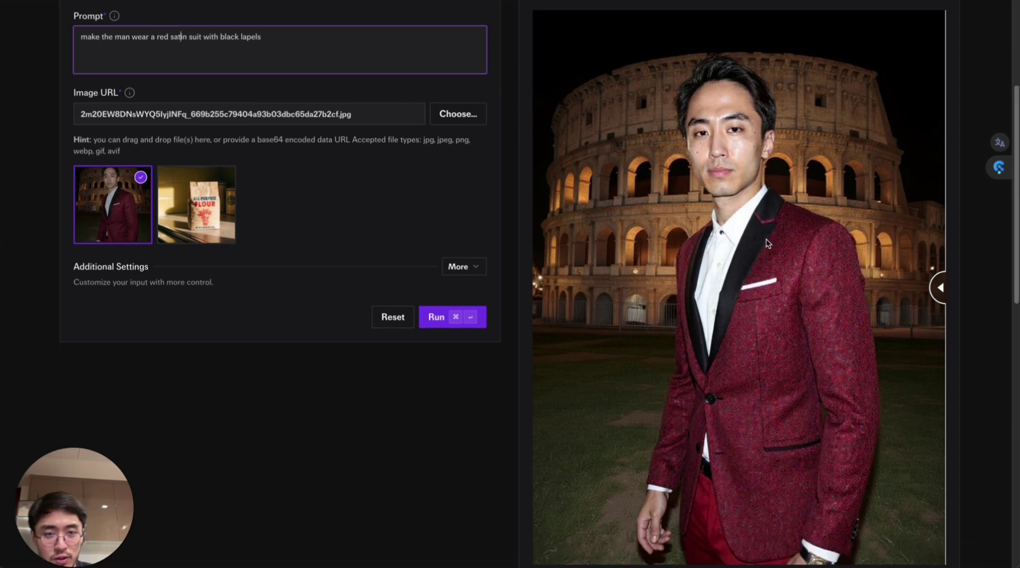
scroll(923, 284, "down", 1)
left_click_drag(940, 269, 418, 270)
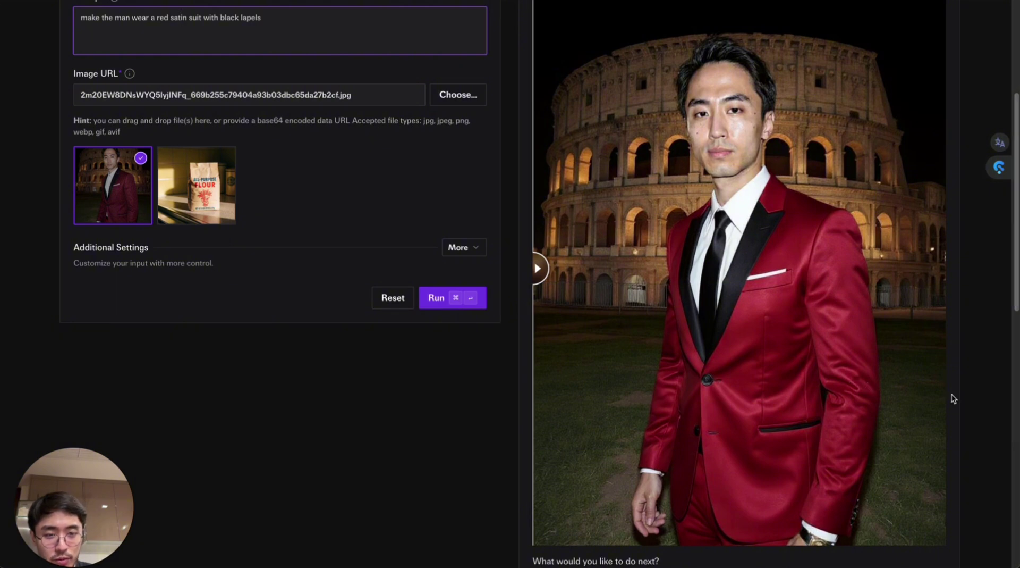
scroll(946, 394, "up", 1)
scroll(758, 302, "down", 2)
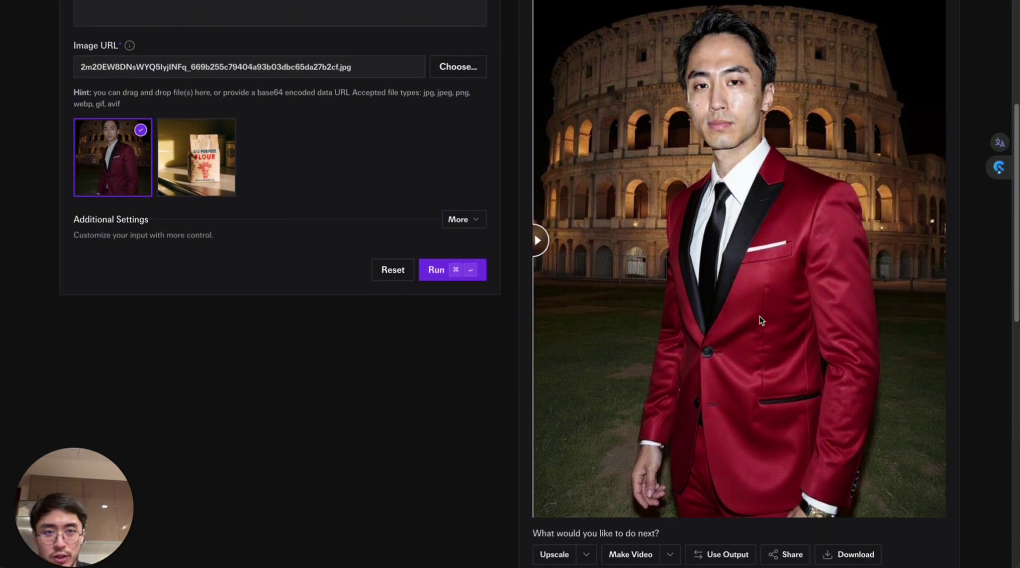
Step: Reuse the red suit result as the input image for the prompt "man bun hairstyle" and reveal the edited version across the full image
scroll(761, 320, "down", 2)
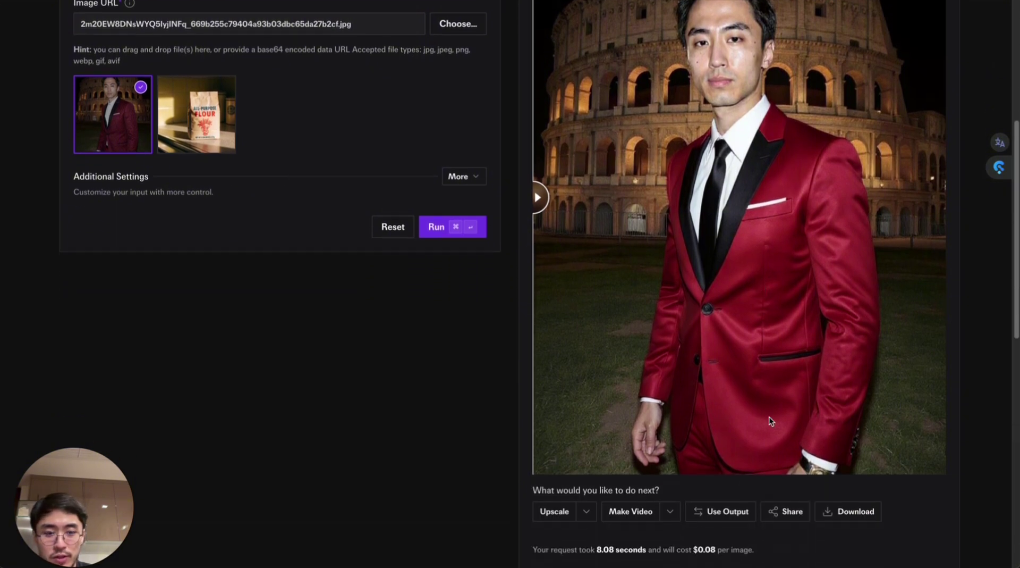
left_click(713, 511)
scroll(776, 346, "up", 7)
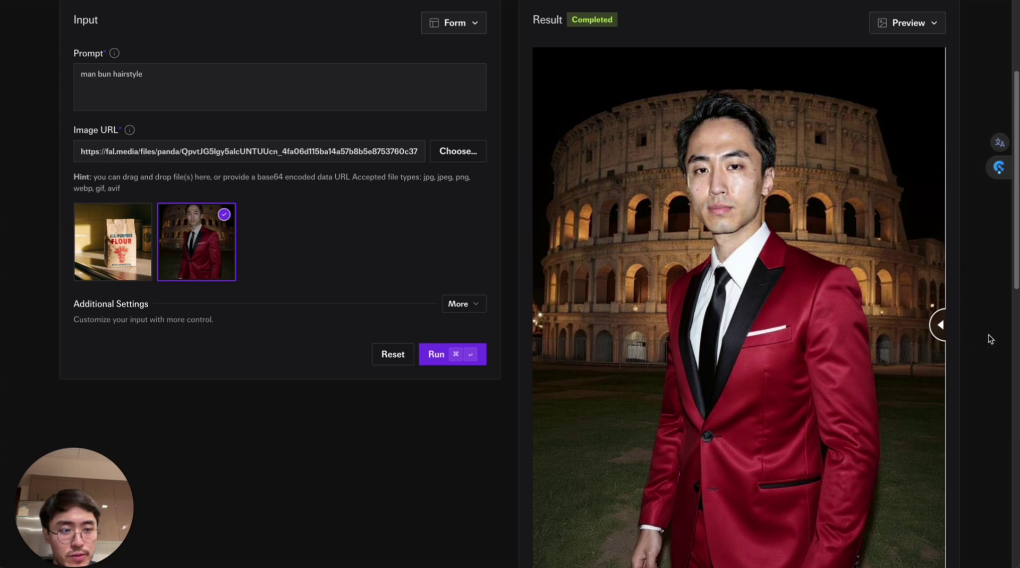
scroll(987, 324, "down", 1)
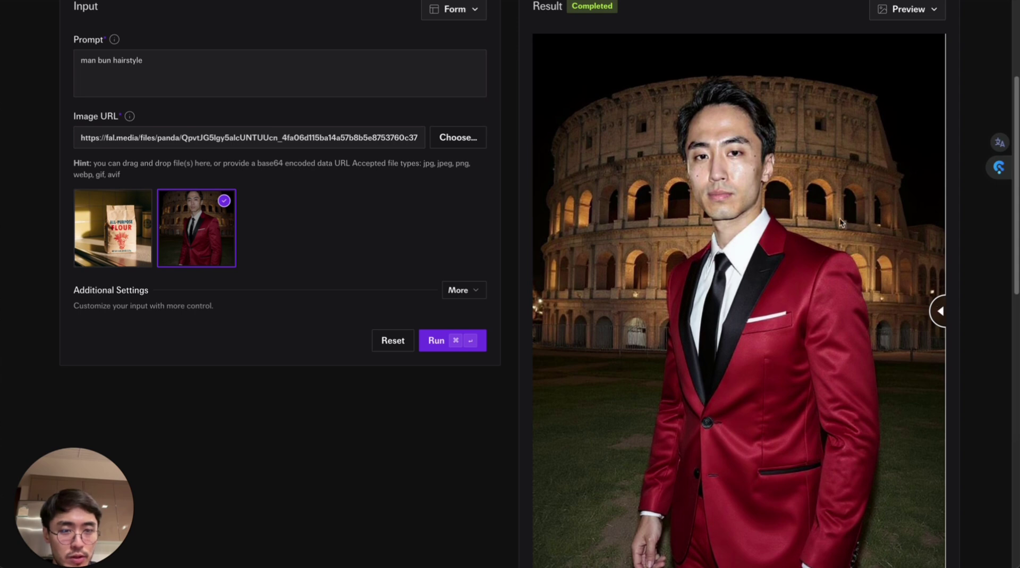
left_click_drag(938, 320, 485, 246)
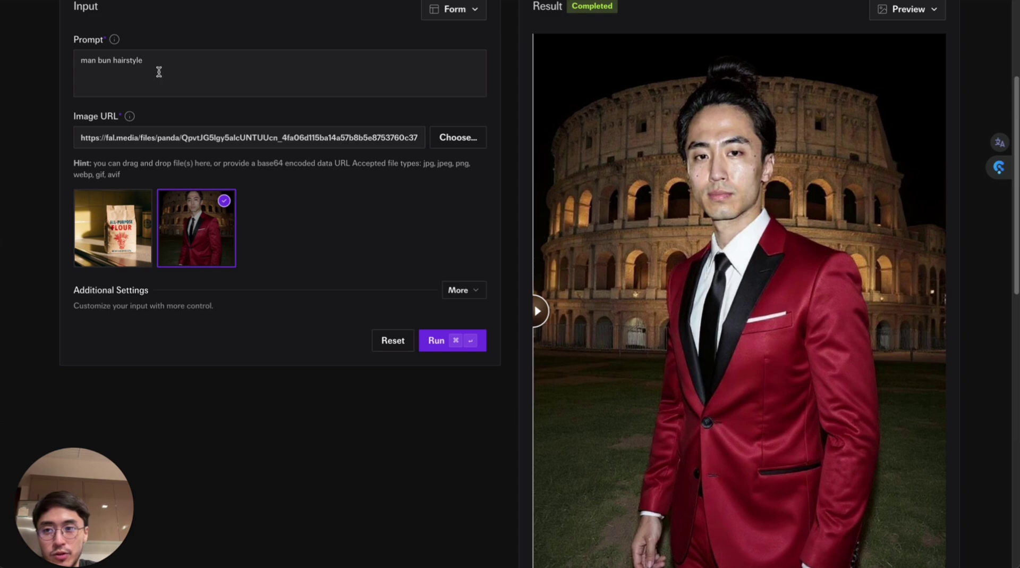
Step: Edit the man bun result with the prompt "make hair color silver" and reveal the edited version across the full image
scroll(789, 382, "down", 5)
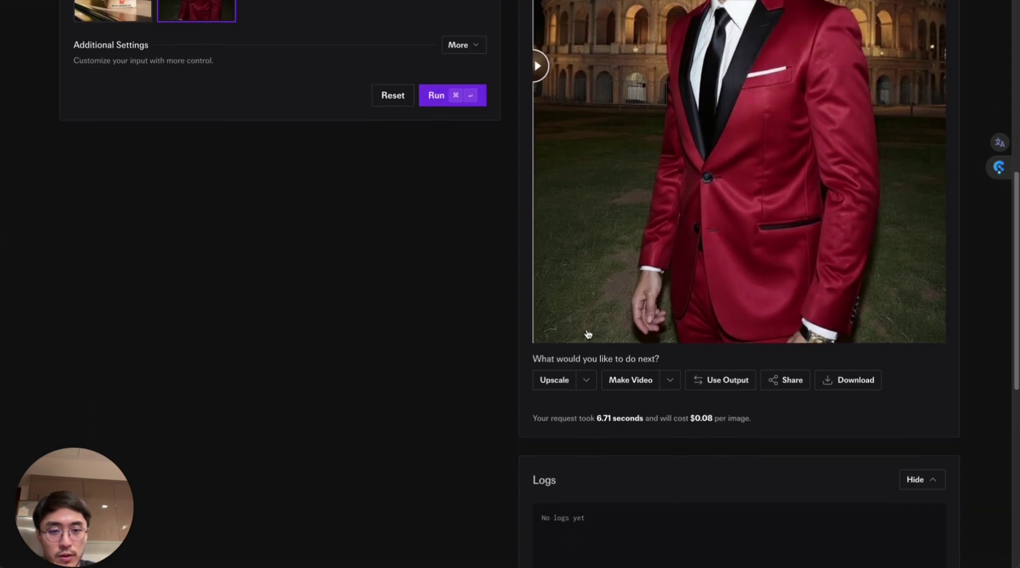
scroll(315, 228, "up", 8)
scroll(194, 217, "down", 2)
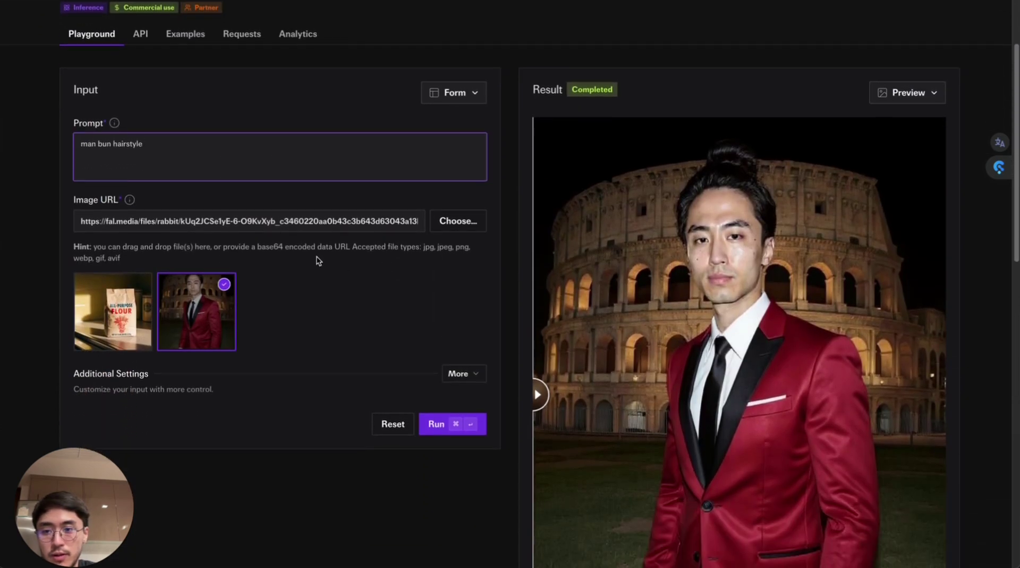
key("super+a")
type("make")
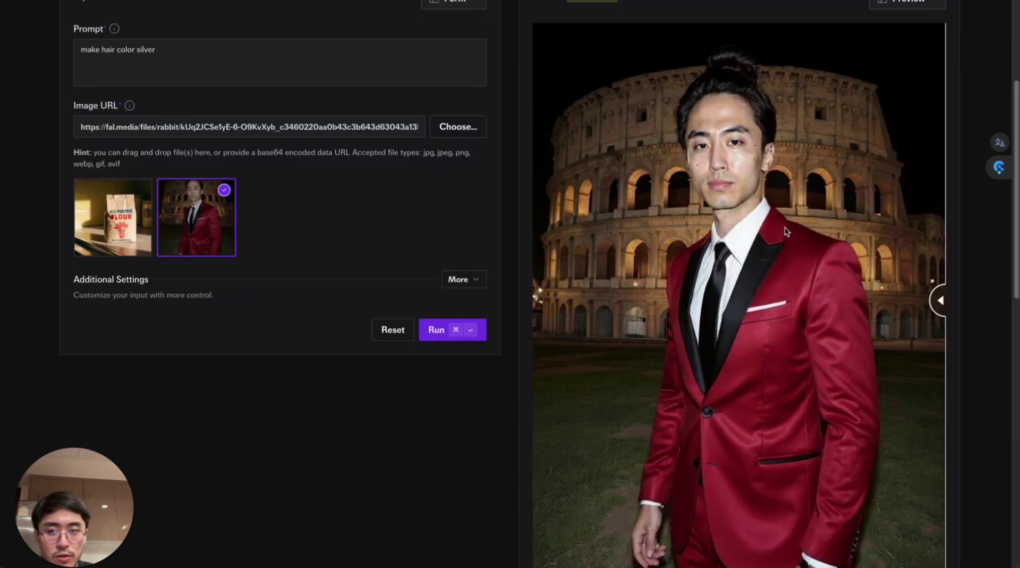
left_click_drag(939, 326, 342, 209)
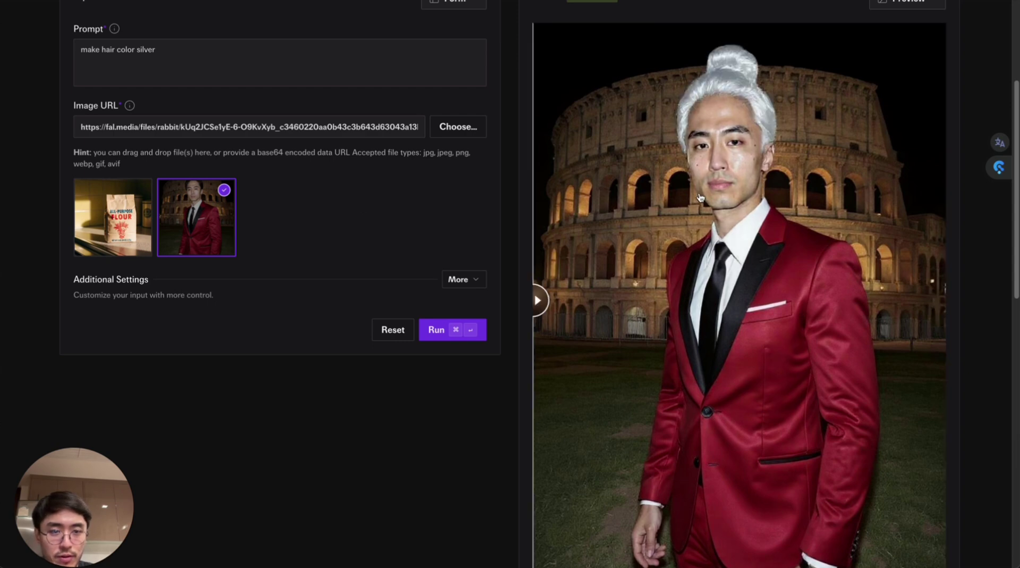